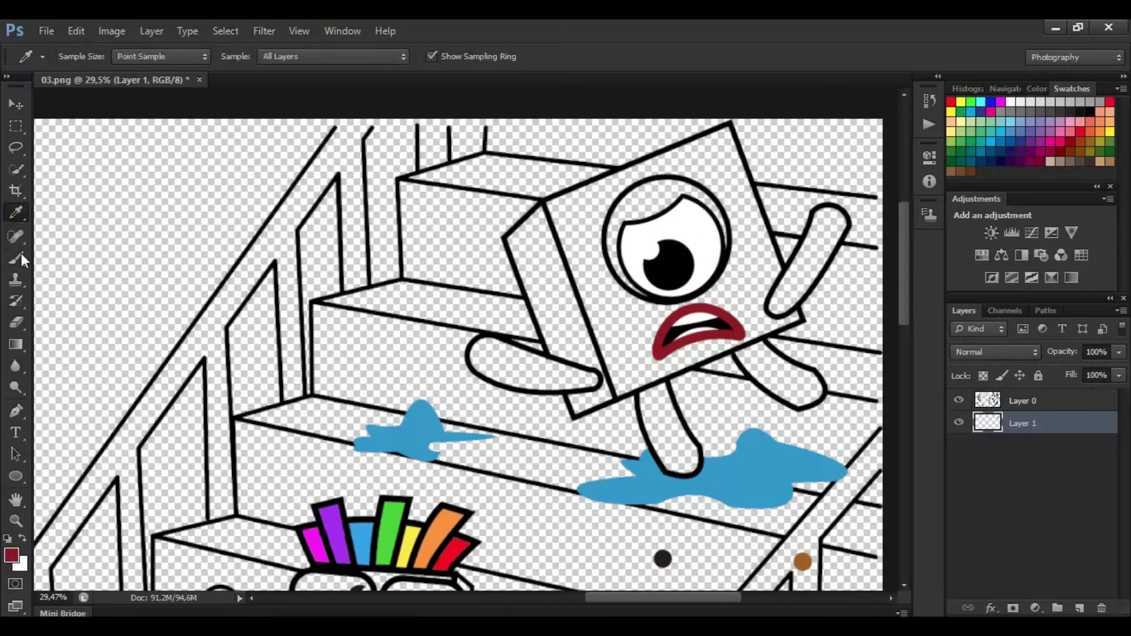
- On a new layer beneath Layer 1, paint the one-eyed cube character's eyelid, arms and legs dark red
drag(1049, 423, 1049, 452)
mouse_move(652, 302)
mouse_down()
mouse_move(622, 267)
mouse_move(618, 219)
mouse_move(643, 195)
mouse_move(681, 189)
mouse_move(717, 218)
mouse_move(725, 250)
mouse_move(686, 199)
mouse_move(624, 234)
mouse_move(644, 206)
mouse_up()
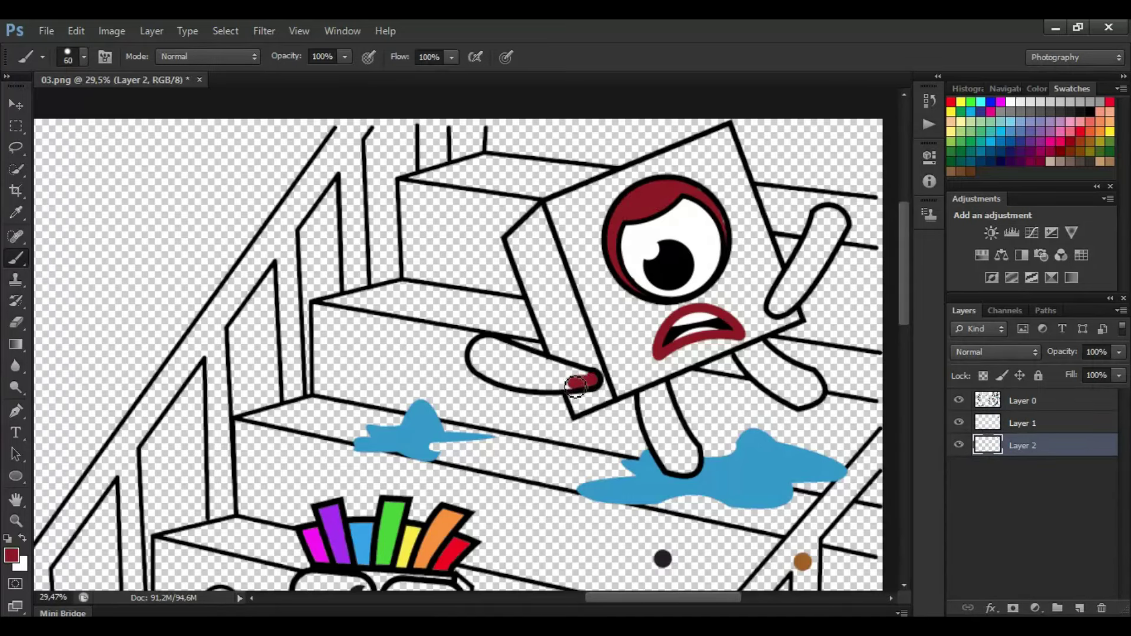
mouse_move(535, 387)
mouse_down()
mouse_move(495, 377)
mouse_move(485, 352)
mouse_move(565, 380)
mouse_move(493, 367)
mouse_up()
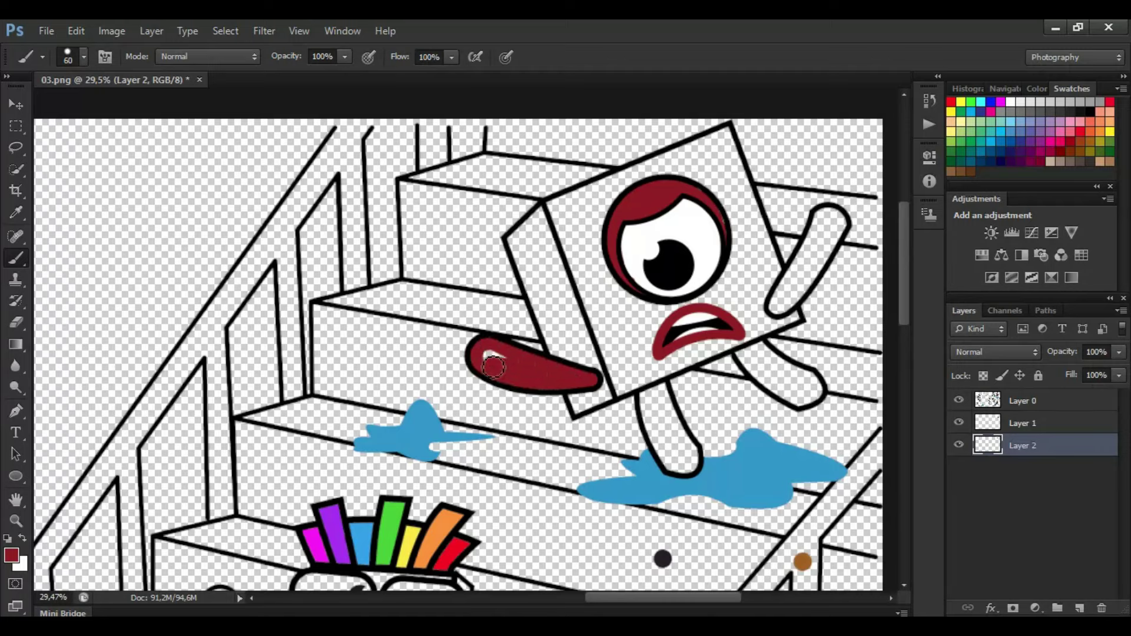
mouse_move(650, 415)
mouse_down()
mouse_move(669, 459)
mouse_move(696, 462)
mouse_up()
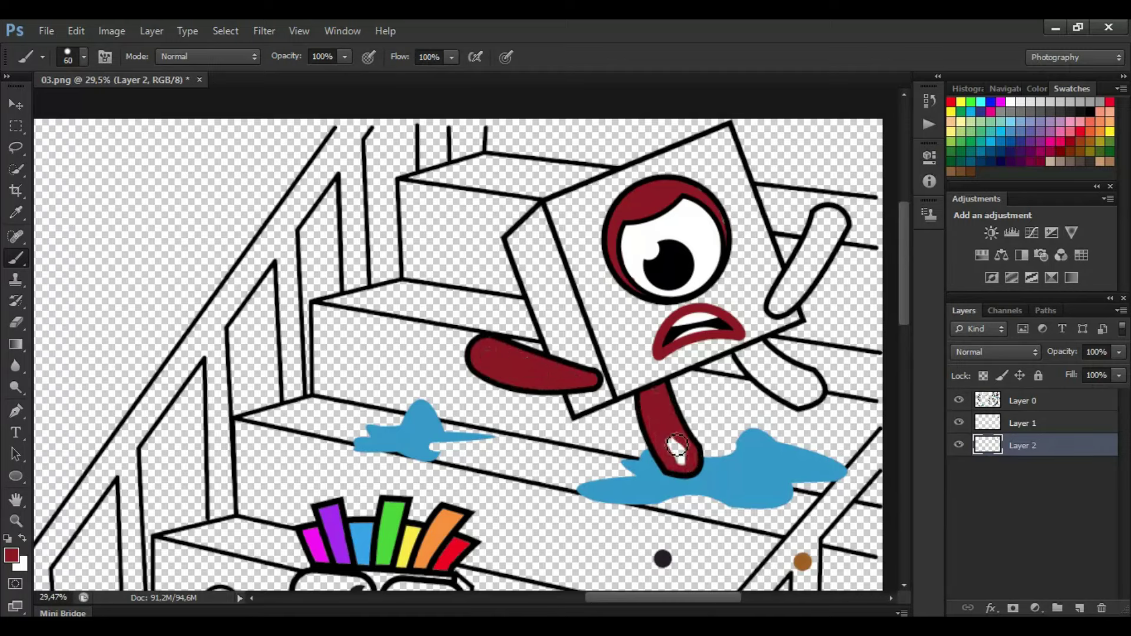
mouse_move(791, 371)
mouse_down()
mouse_move(801, 404)
mouse_move(758, 372)
mouse_up()
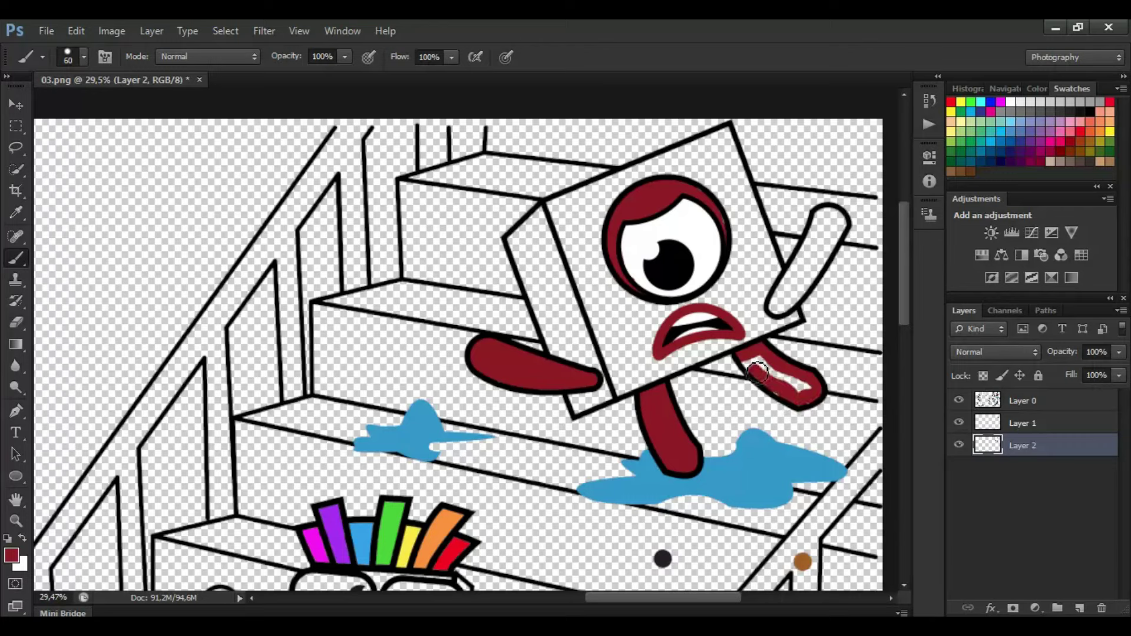
mouse_move(778, 312)
mouse_down()
mouse_move(827, 219)
mouse_move(845, 230)
mouse_move(800, 305)
mouse_move(826, 255)
mouse_up()
- On a new layer beneath Layer 2, paint the cube character's front face bright red and its side face a slightly darker red
click(1079, 609)
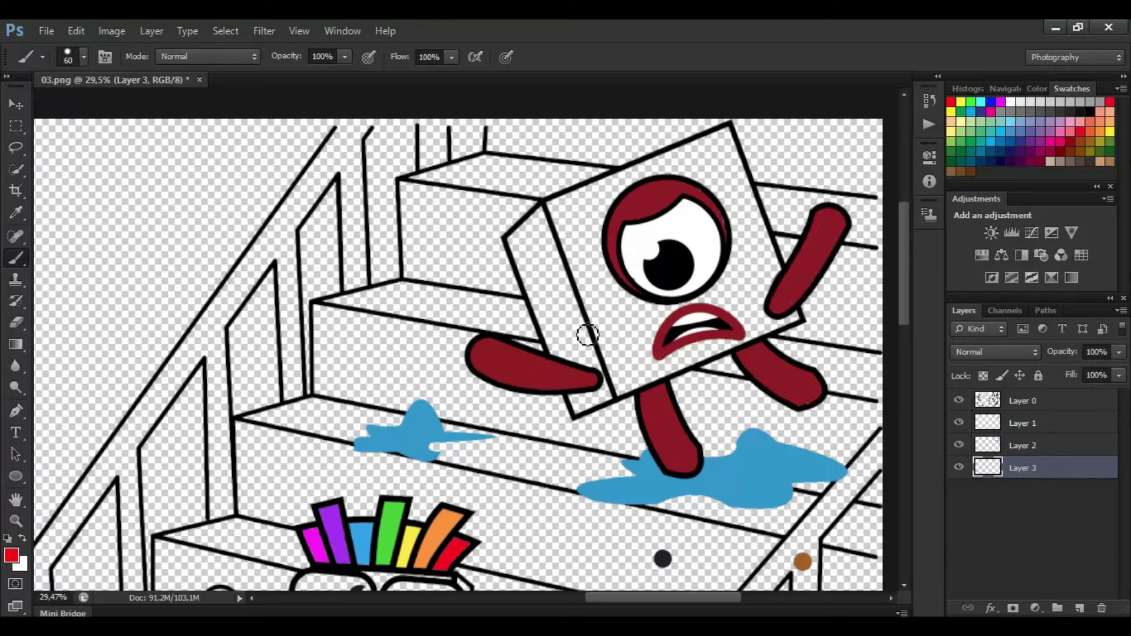
mouse_move(558, 209)
mouse_down()
mouse_move(626, 391)
mouse_move(614, 355)
mouse_move(630, 385)
mouse_move(660, 382)
mouse_move(796, 319)
mouse_move(769, 317)
mouse_move(773, 258)
mouse_move(732, 144)
mouse_move(574, 204)
mouse_move(583, 224)
mouse_move(582, 211)
mouse_move(690, 165)
mouse_move(703, 177)
mouse_move(754, 274)
mouse_move(731, 252)
mouse_move(645, 307)
mouse_move(589, 223)
mouse_move(620, 333)
mouse_move(698, 336)
mouse_up()
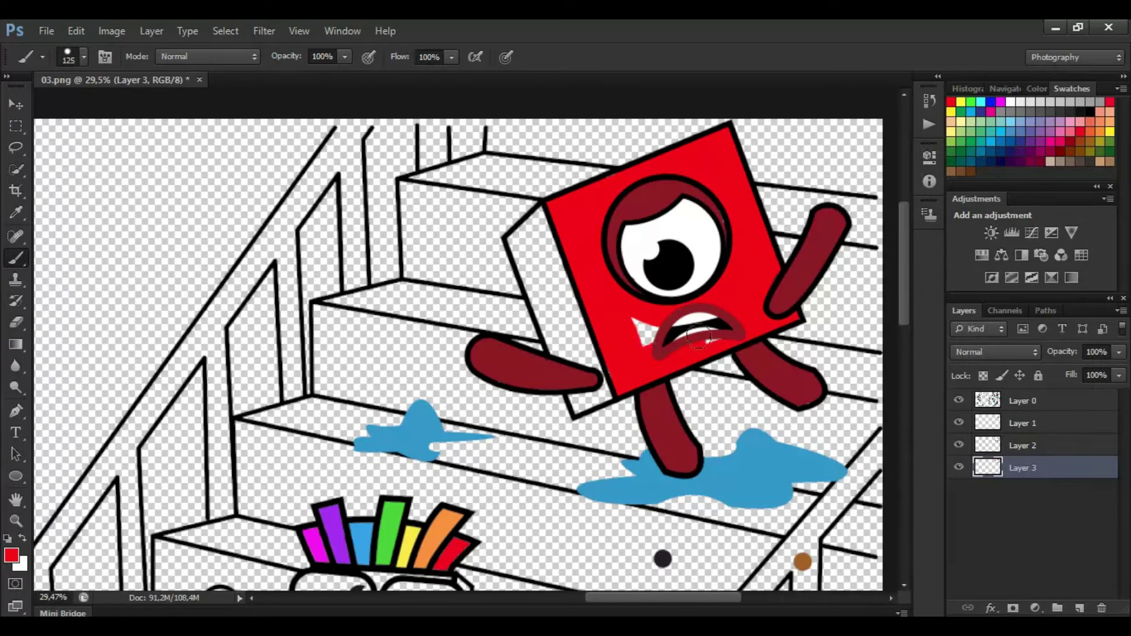
click(11, 555)
click(537, 180)
click(735, 156)
key(bracketleft)
key(bracketleft)
key(bracketleft)
key(bracketleft)
mouse_move(540, 216)
mouse_down()
mouse_move(609, 400)
mouse_move(584, 409)
mouse_move(594, 379)
mouse_move(554, 343)
mouse_move(523, 258)
mouse_move(535, 227)
mouse_move(534, 251)
mouse_up()
- On Layer 1, paint the rainbow-haired character's eyeballs and the open part of its mouth white
drag(900, 286, 901, 362)
drag(596, 597, 575, 596)
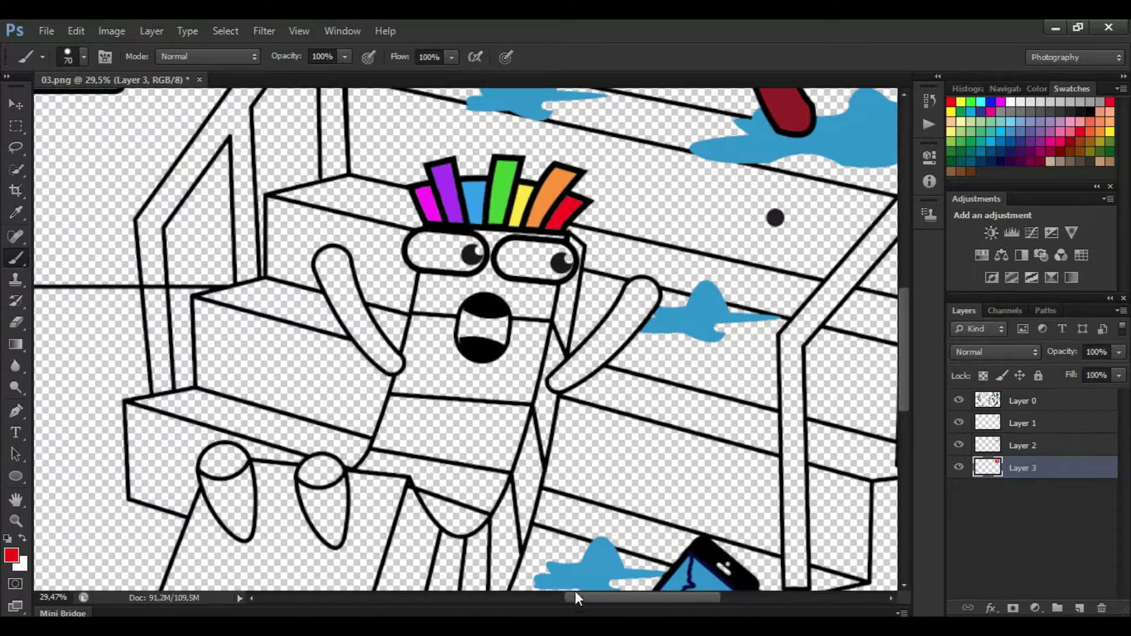
click(1022, 423)
mouse_move(447, 242)
mouse_down()
mouse_move(479, 248)
mouse_move(453, 267)
mouse_move(519, 267)
mouse_move(509, 252)
mouse_move(568, 265)
mouse_move(533, 274)
mouse_move(557, 262)
mouse_up()
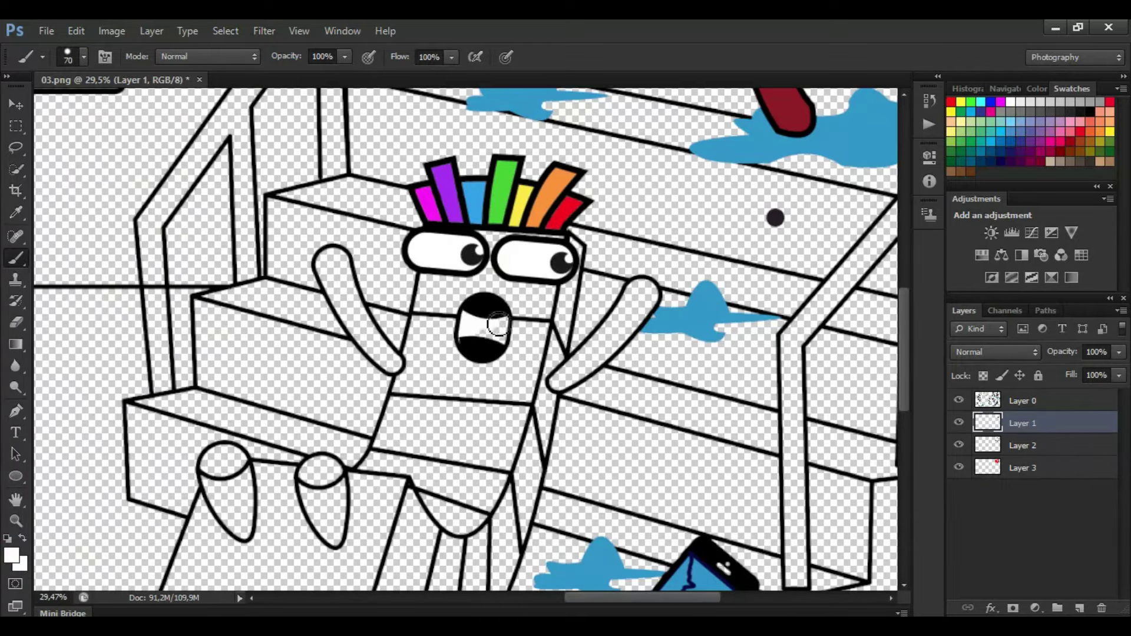
- On Layer 2, paint the rainbow-haired character's top block magenta, using the colour sampled from its hair
alt+click(436, 203)
click(1022, 445)
key(bracketright)
key(bracketright)
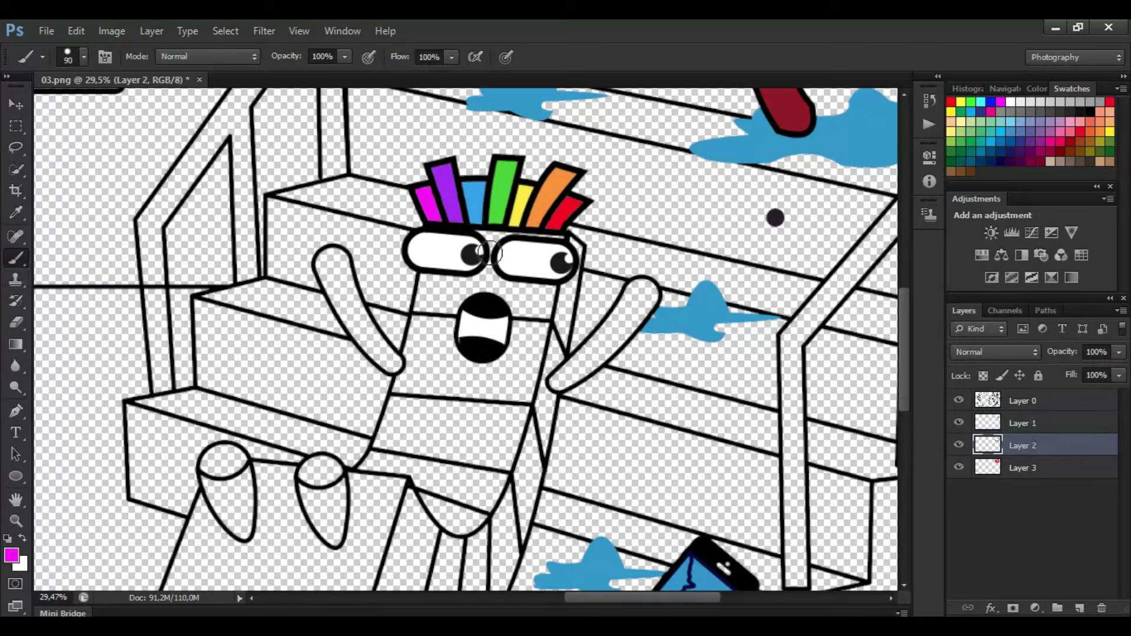
mouse_move(581, 254)
mouse_down()
mouse_move(571, 340)
mouse_move(566, 291)
mouse_move(566, 323)
mouse_move(503, 296)
mouse_move(467, 313)
mouse_move(430, 310)
mouse_move(428, 285)
mouse_move(539, 293)
mouse_move(501, 287)
mouse_up()
- Paint the rainbow-haired character's second block purple, using the colour sampled from its hair
key(bracketright)
key(bracketright)
alt+click(443, 189)
mouse_move(420, 319)
mouse_down()
mouse_move(405, 393)
mouse_move(530, 405)
mouse_move(547, 432)
mouse_move(545, 467)
mouse_move(566, 365)
mouse_move(555, 337)
mouse_move(521, 330)
mouse_move(488, 375)
mouse_move(459, 336)
mouse_move(442, 329)
mouse_move(463, 364)
mouse_move(430, 336)
mouse_move(495, 382)
mouse_move(432, 358)
mouse_move(462, 369)
mouse_move(518, 338)
mouse_move(533, 354)
mouse_move(528, 390)
mouse_up()
- Paint both of the rainbow-haired character's arms in a darker purple
click(11, 553)
click(731, 156)
mouse_move(404, 368)
mouse_down()
mouse_move(371, 336)
mouse_move(327, 267)
mouse_up()
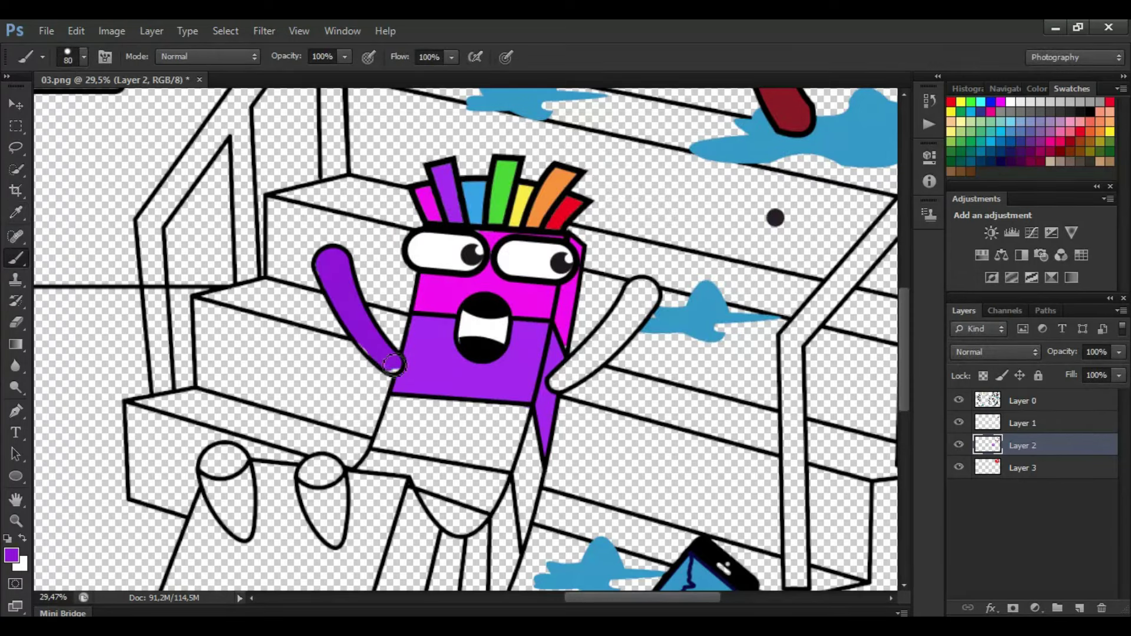
mouse_move(558, 386)
mouse_down()
mouse_move(644, 293)
mouse_move(587, 371)
mouse_up()
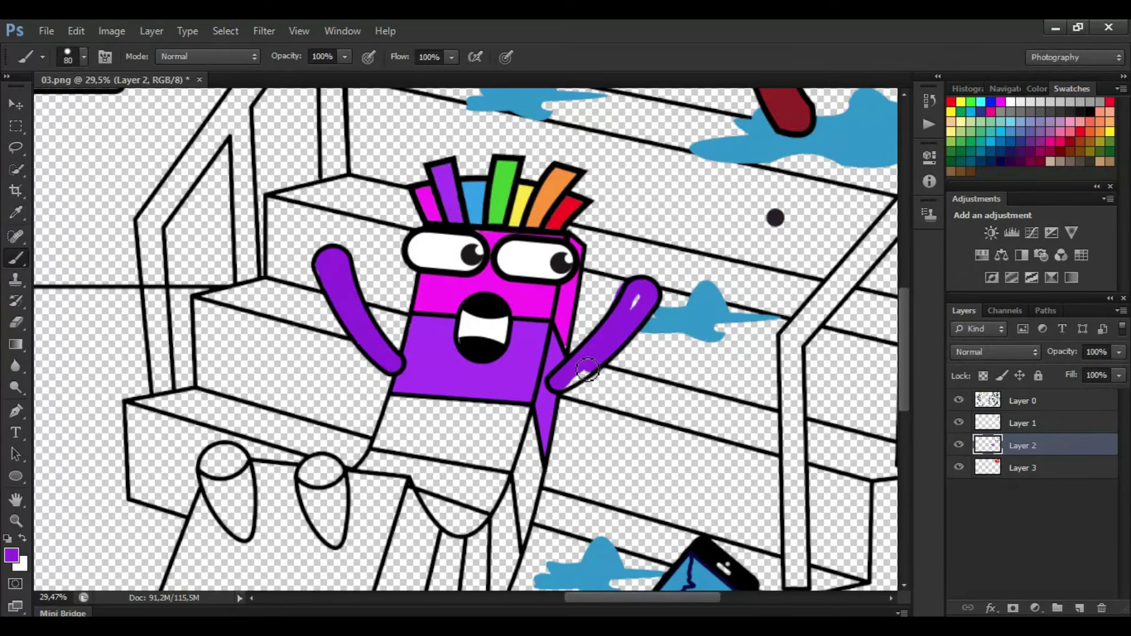
key(e)
- Paint the rainbow-haired character's third block light blue, using the colour sampled from its hair
click(16, 212)
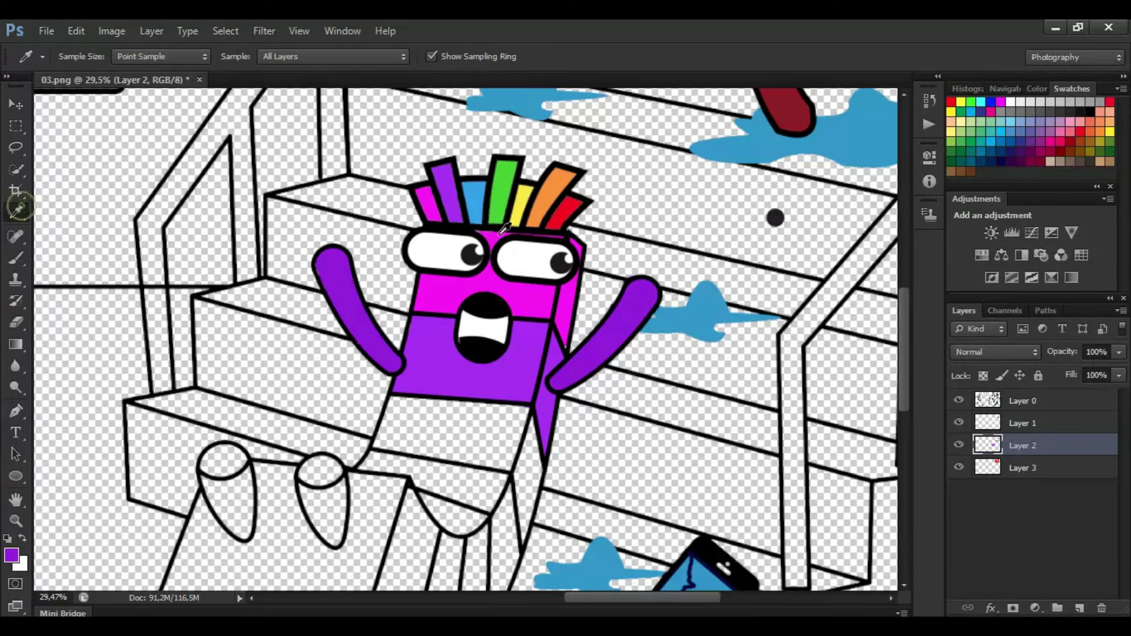
click(473, 200)
key(b)
key(bracketleft)
key(bracketleft)
mouse_move(396, 406)
mouse_down()
mouse_move(406, 448)
mouse_move(515, 468)
mouse_move(530, 523)
mouse_move(537, 449)
mouse_move(445, 411)
mouse_move(407, 424)
mouse_move(523, 462)
mouse_move(444, 417)
mouse_move(508, 437)
mouse_up()
key(bracketright)
key(bracketright)
key(bracketright)
- Paint the rainbow-haired character's fourth block green, front and side, using the green sampled from its hair
click(16, 212)
click(503, 183)
click(16, 258)
key(bracketleft)
key(bracketleft)
key(bracketleft)
mouse_move(360, 467)
mouse_down()
mouse_move(510, 486)
mouse_move(519, 557)
mouse_up()
drag(904, 342, 904, 359)
mouse_move(516, 494)
mouse_down()
mouse_move(498, 563)
mouse_move(509, 454)
mouse_move(506, 482)
mouse_move(488, 444)
mouse_move(379, 402)
mouse_move(490, 421)
mouse_move(495, 451)
mouse_move(422, 430)
mouse_up()
- Paint the block section beside the green one yellow, using the yellow sampled from the character's hair
click(16, 213)
click(516, 139)
click(16, 258)
key(bracketleft)
key(bracketleft)
drag(484, 457, 483, 564)
scroll(482, 565, down, 2)
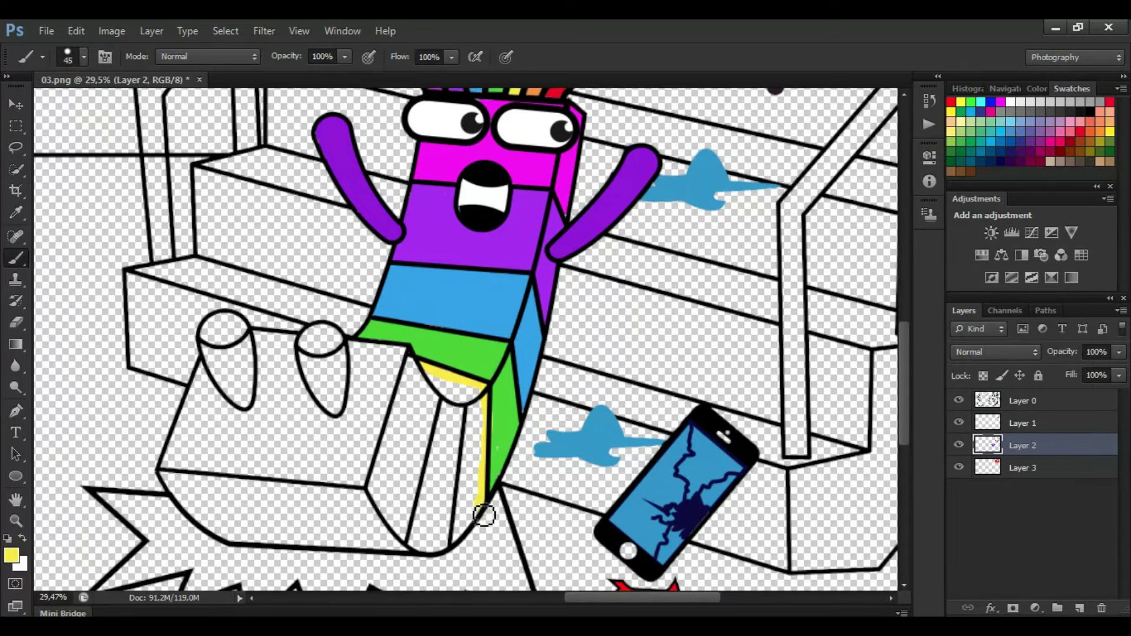
drag(464, 514, 476, 414)
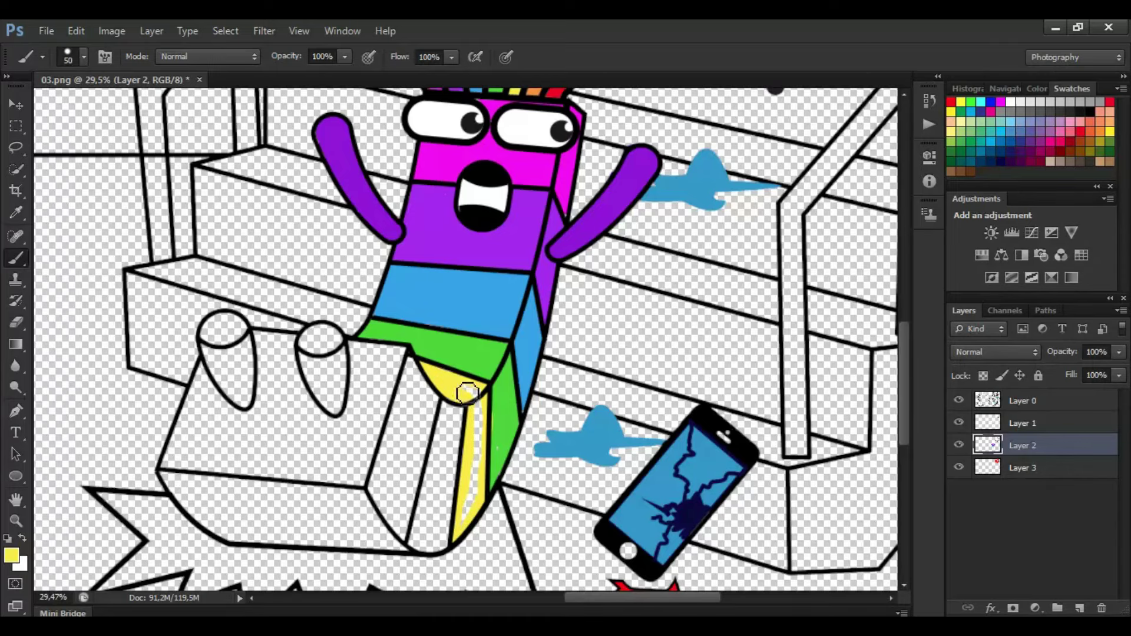
- Paint the narrow section beside the yellow one orange, using the orange sampled from the character's hair
drag(905, 344, 904, 341)
click(16, 212)
click(535, 94)
click(16, 258)
mouse_move(458, 490)
mouse_down()
mouse_move(444, 560)
mouse_move(421, 556)
mouse_move(458, 422)
mouse_move(435, 542)
mouse_up()
- Paint the lowest block's side and underside bright red, using the red sampled from the character's hair
key(bracketright)
key(bracketright)
key(bracketright)
click(16, 213)
click(557, 94)
click(16, 258)
mouse_move(410, 367)
mouse_down()
mouse_move(427, 445)
mouse_move(400, 548)
mouse_move(365, 557)
mouse_move(223, 540)
mouse_move(170, 481)
mouse_move(333, 499)
mouse_move(399, 419)
mouse_move(425, 413)
mouse_move(396, 542)
mouse_move(416, 410)
mouse_move(382, 515)
mouse_move(409, 566)
mouse_move(426, 414)
mouse_move(440, 412)
mouse_move(380, 538)
mouse_move(309, 543)
mouse_move(313, 518)
mouse_move(343, 511)
mouse_move(284, 525)
mouse_move(324, 554)
mouse_up()
key(e)
- Paint the large upper face of the red block, around the legs, in a darker red
click(16, 258)
click(11, 555)
click(735, 156)
mouse_move(182, 454)
mouse_down()
mouse_move(199, 402)
mouse_move(216, 407)
mouse_move(272, 348)
mouse_move(347, 426)
mouse_move(356, 360)
mouse_move(404, 366)
mouse_move(363, 483)
mouse_move(386, 379)
mouse_move(352, 483)
mouse_move(183, 470)
mouse_move(213, 436)
mouse_move(259, 430)
mouse_move(270, 355)
mouse_move(338, 454)
mouse_move(194, 452)
mouse_move(234, 439)
mouse_up()
key(bracketright)
key(bracketright)
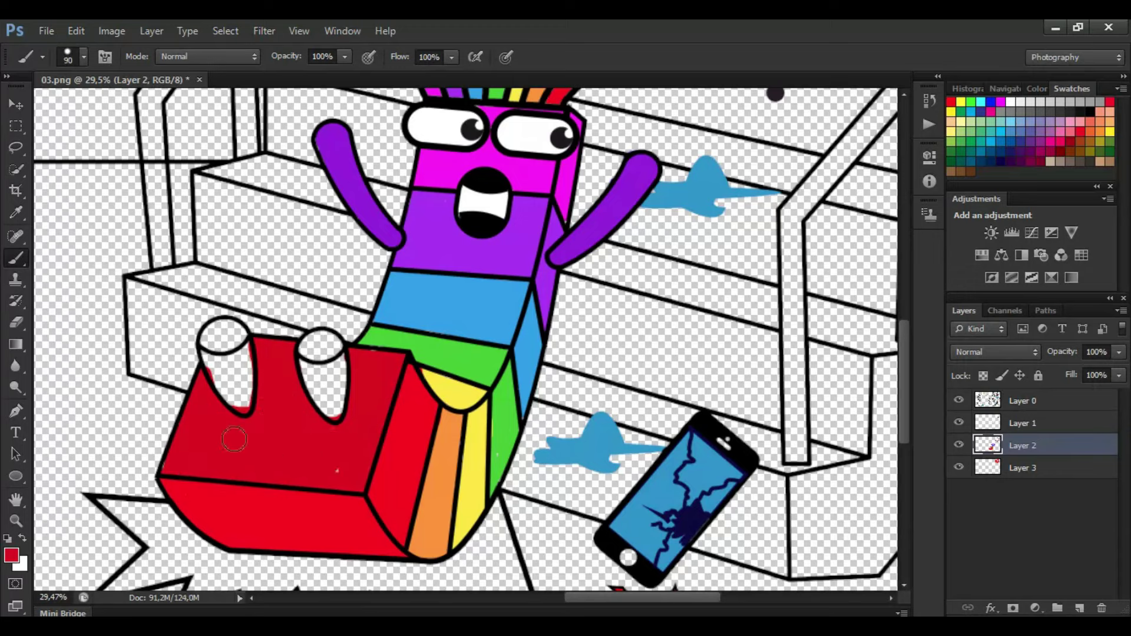
- Paint both of the rainbow-haired character's legs in the dark purple sampled from its arm
click(17, 213)
click(588, 240)
click(20, 258)
key(b)
mouse_move(246, 389)
mouse_down()
mouse_move(236, 331)
mouse_move(212, 340)
mouse_move(219, 374)
mouse_move(239, 403)
mouse_move(222, 346)
mouse_up()
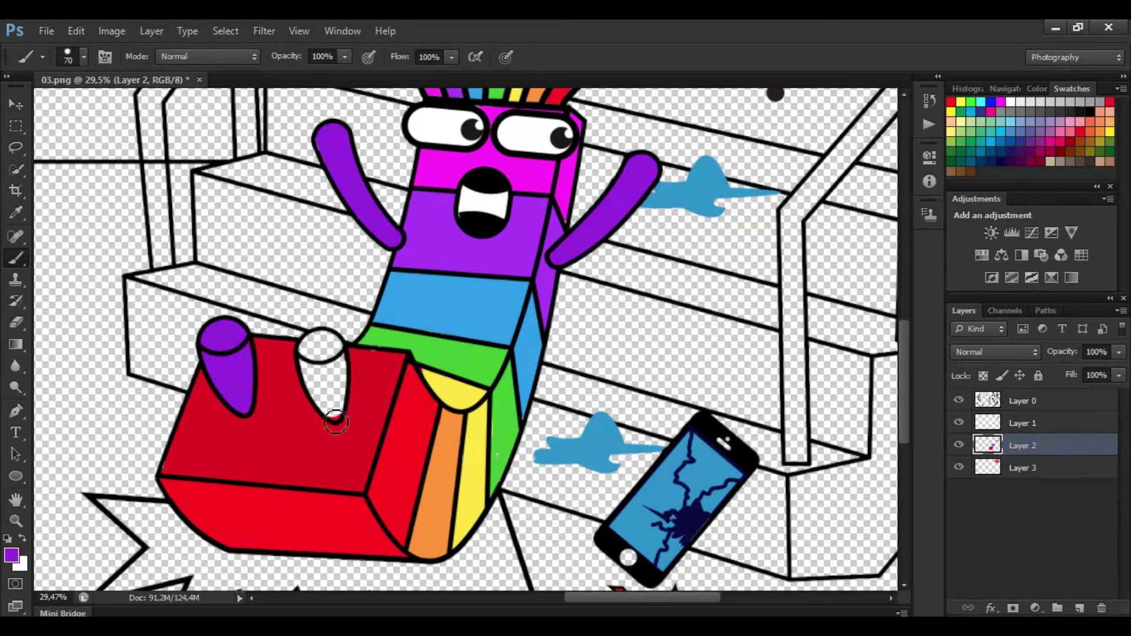
mouse_move(341, 403)
mouse_down()
mouse_move(333, 342)
mouse_move(317, 382)
mouse_move(321, 353)
mouse_up()
key(e)
- On Layer 1, paint the star-eyed character's eyeballs white and fill its mouth with white and black
drag(623, 597, 460, 598)
drag(903, 404, 905, 330)
click(1086, 425)
scroll(260, 218, up, 3)
key(bracketleft)
key(bracketleft)
key(bracketleft)
key(bracketleft)
key(bracketleft)
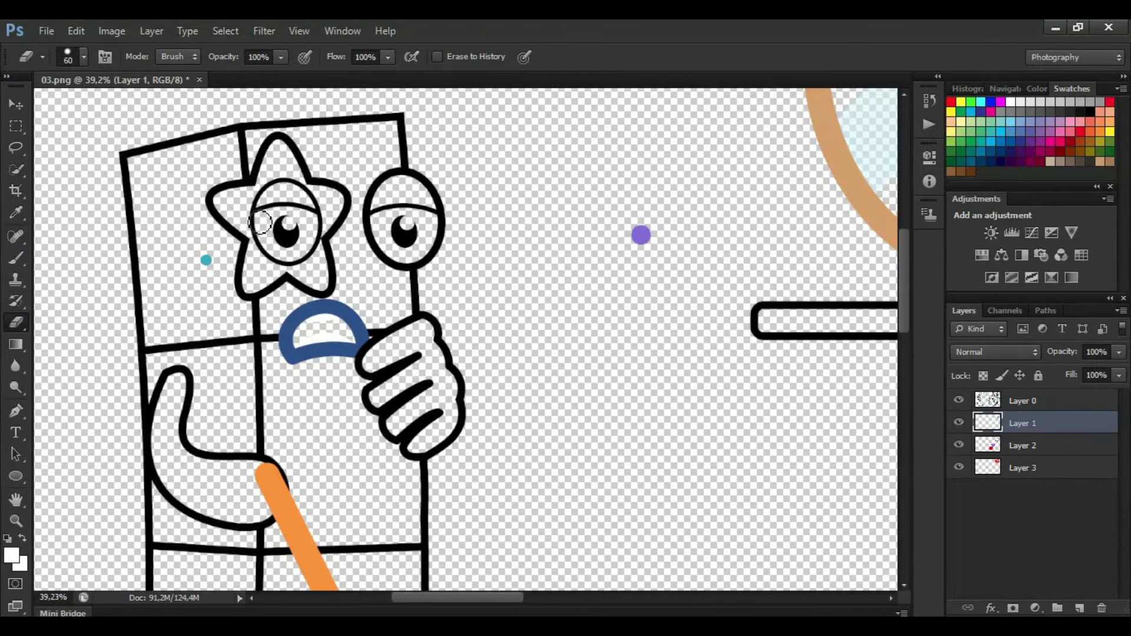
click(16, 257)
drag(260, 223, 287, 220)
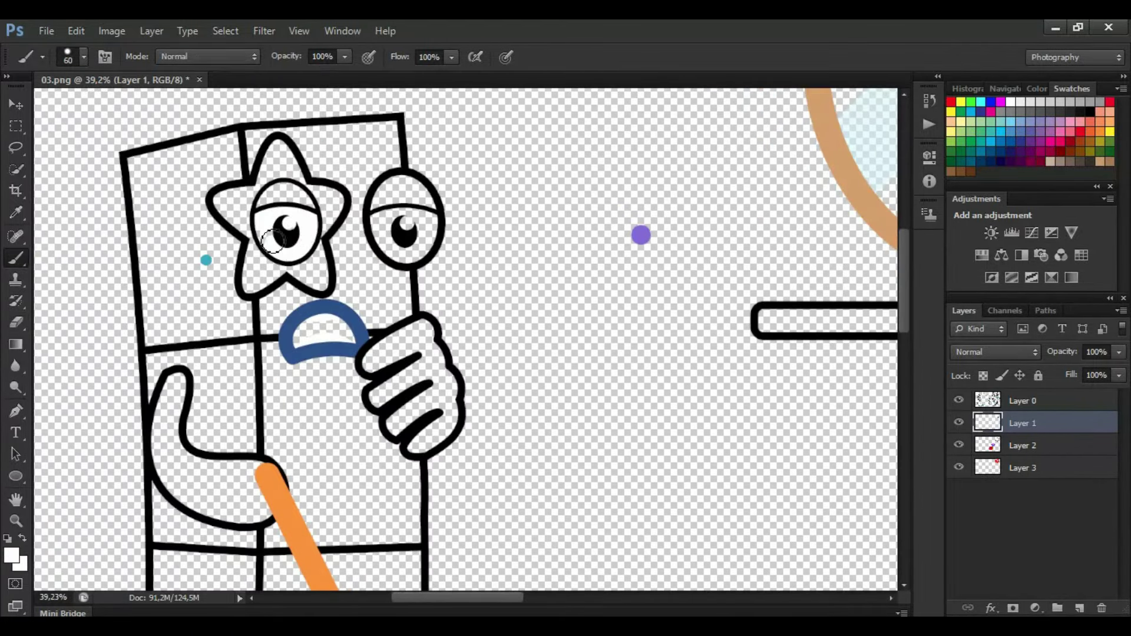
drag(426, 222, 393, 249)
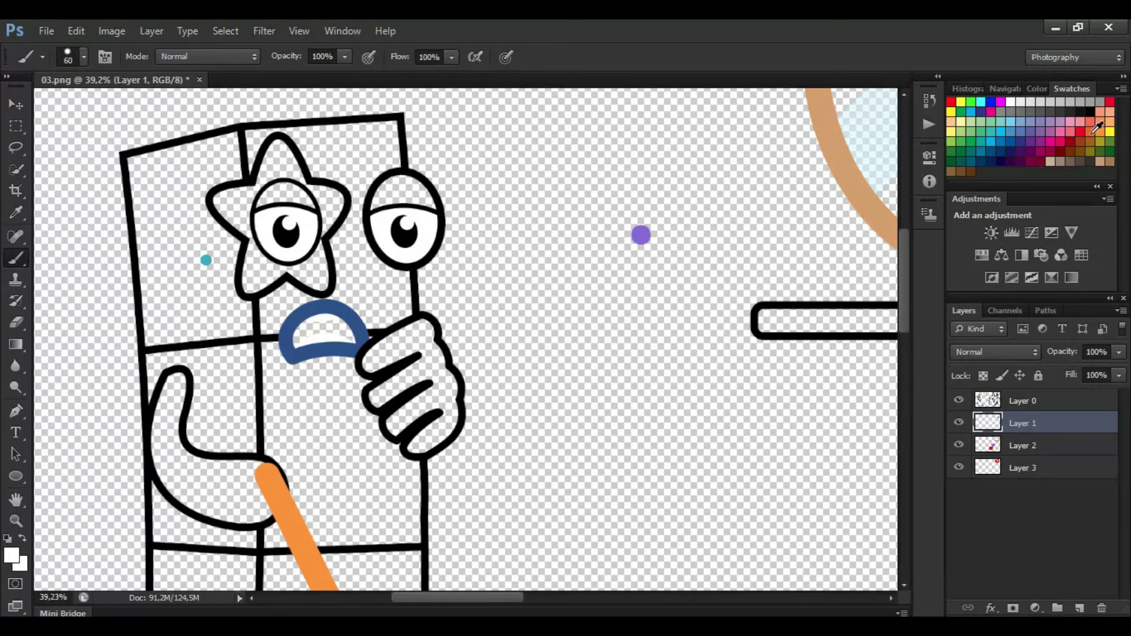
drag(350, 325, 305, 344)
- On Layer 2, paint the star, both eyelids and both arms of the tall character in the dark blue sampled from its lips
click(16, 213)
click(290, 334)
click(16, 258)
key(alt+bracketleft)
mouse_move(277, 254)
mouse_down()
mouse_move(225, 209)
mouse_move(270, 178)
mouse_move(287, 149)
mouse_move(321, 193)
mouse_move(323, 275)
mouse_move(270, 284)
mouse_move(252, 267)
mouse_up()
drag(328, 203, 241, 206)
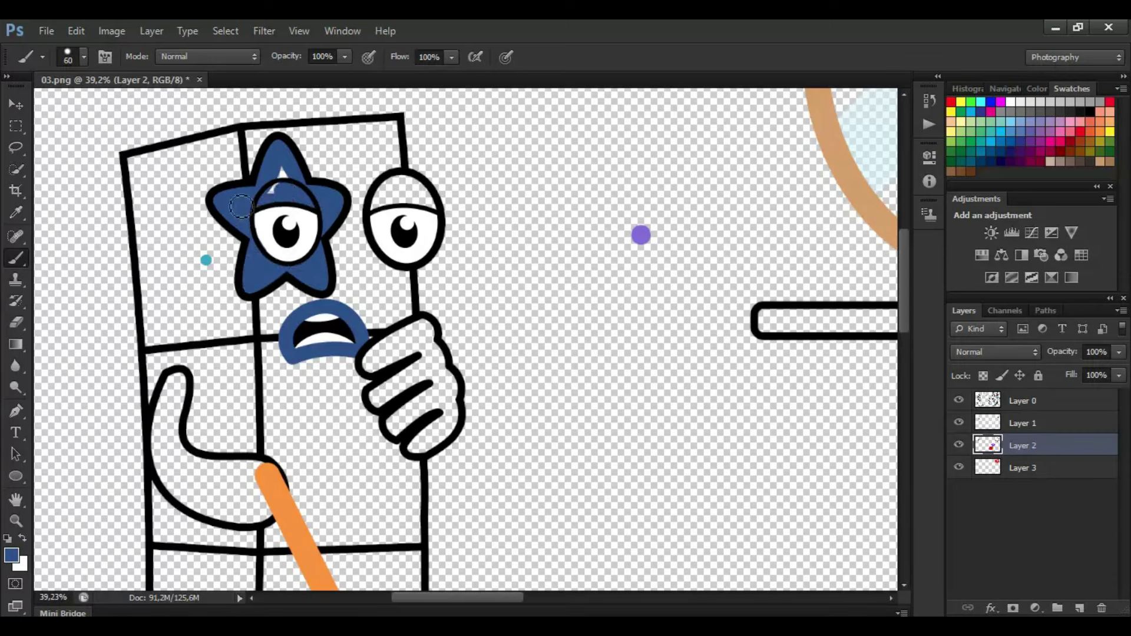
drag(387, 194, 411, 209)
mouse_move(395, 372)
mouse_down()
mouse_move(421, 329)
mouse_move(450, 391)
mouse_move(438, 437)
mouse_move(409, 427)
mouse_move(428, 399)
mouse_move(385, 392)
mouse_up()
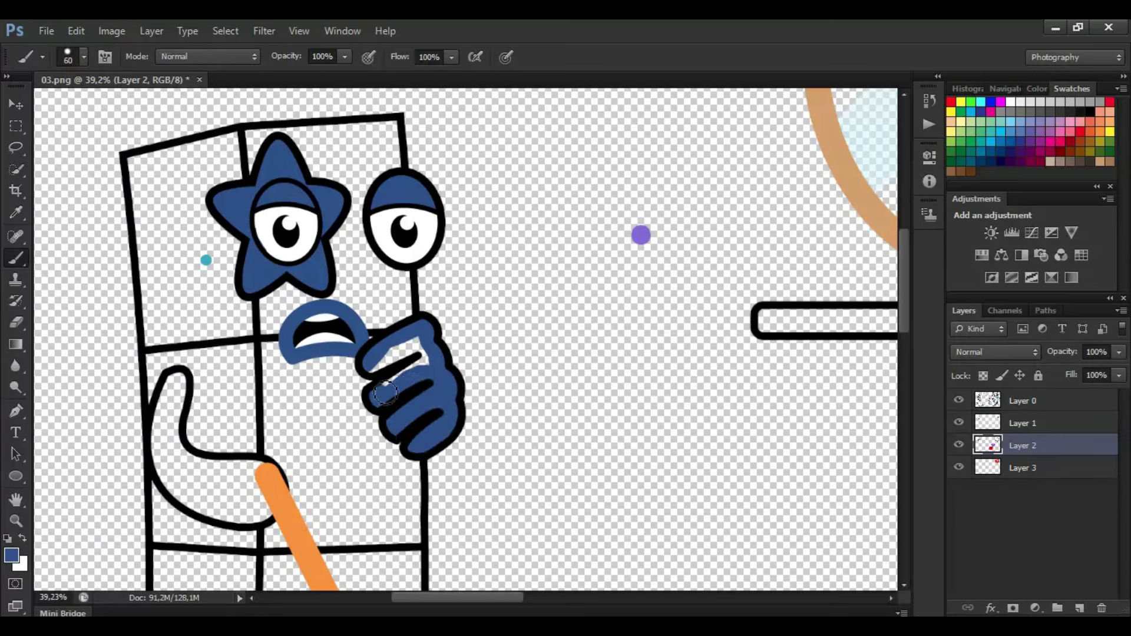
mouse_move(177, 382)
mouse_down()
mouse_move(179, 439)
mouse_move(260, 471)
mouse_move(177, 510)
mouse_move(170, 388)
mouse_move(257, 497)
mouse_move(194, 476)
mouse_up()
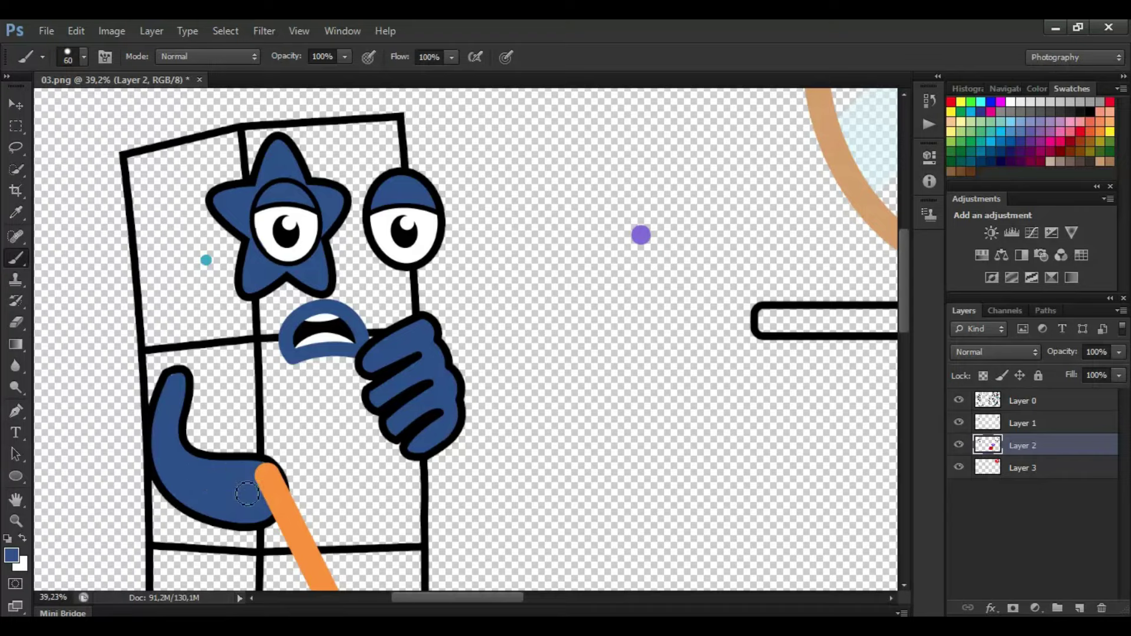
- On Layer 3, paint the upper blocks of the tall star-eyed character in the teal sampled from its reference dot
scroll(388, 365, down, 3)
drag(900, 303, 896, 322)
alt+click(253, 213)
key(bracketright)
key(bracketright)
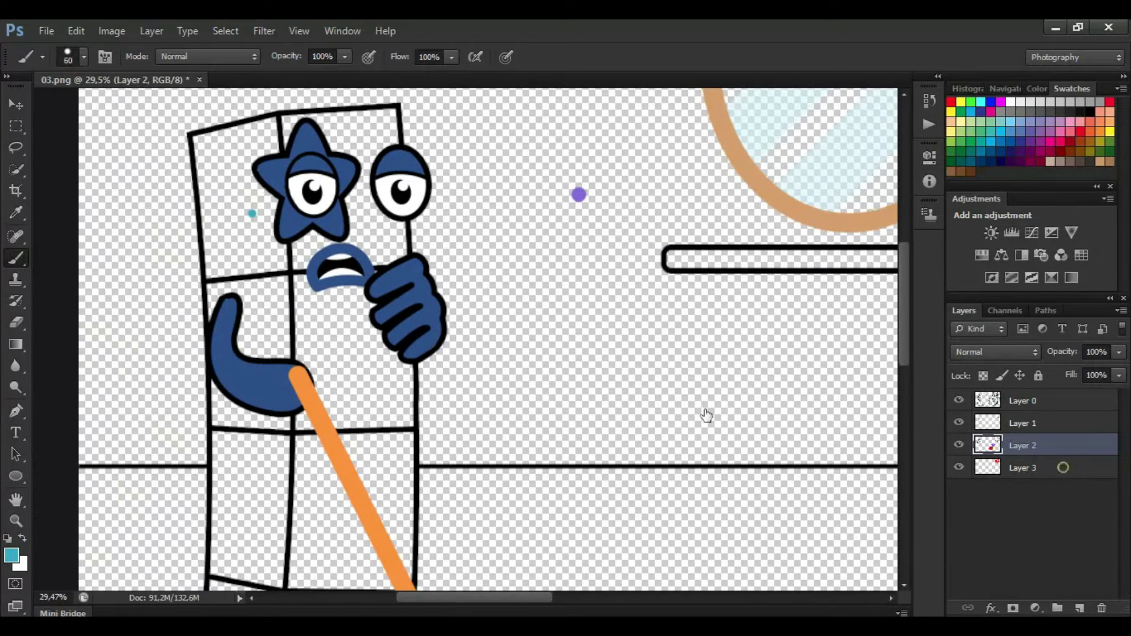
click(1022, 468)
mouse_move(291, 122)
mouse_down()
mouse_move(356, 122)
mouse_move(374, 155)
mouse_move(386, 261)
mouse_up()
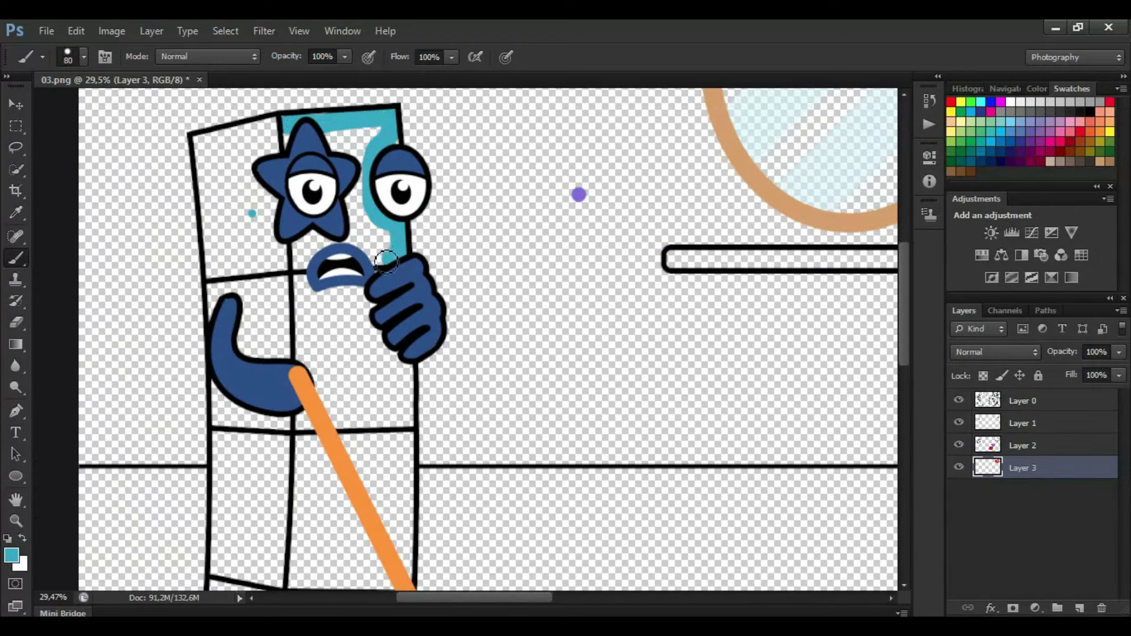
mouse_move(369, 311)
mouse_down()
mouse_move(406, 413)
mouse_move(404, 577)
mouse_up()
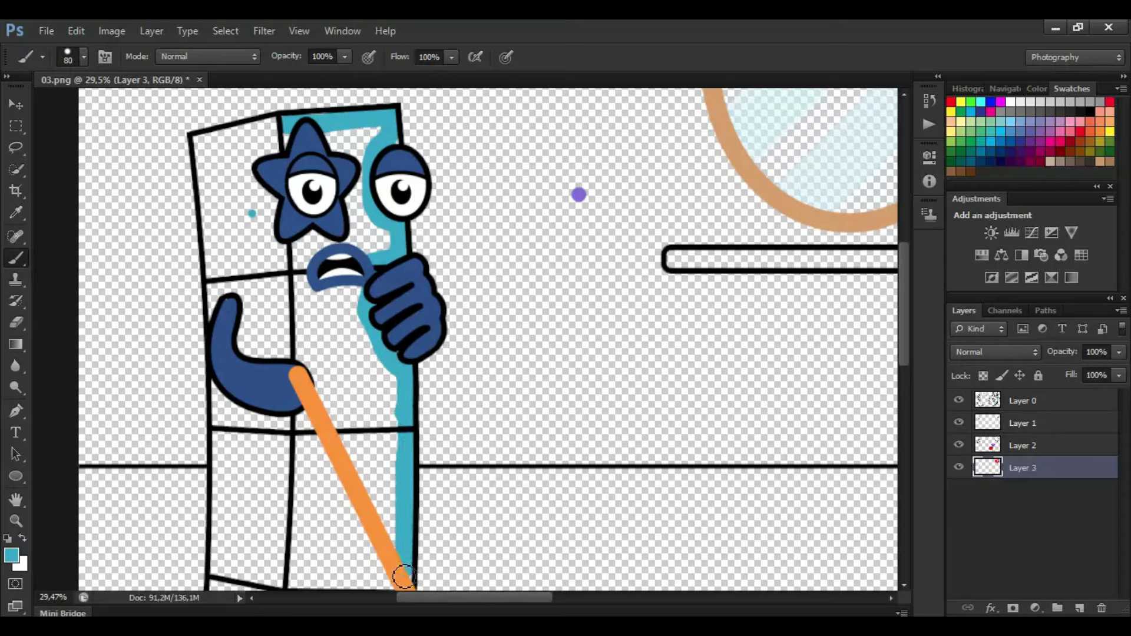
mouse_move(386, 511)
mouse_down()
mouse_move(377, 365)
mouse_move(354, 348)
mouse_move(362, 139)
mouse_move(322, 179)
mouse_move(306, 581)
mouse_move(274, 133)
mouse_move(211, 140)
mouse_move(212, 327)
mouse_move(238, 294)
mouse_move(253, 348)
mouse_move(223, 382)
mouse_move(221, 566)
mouse_move(281, 518)
mouse_move(267, 449)
mouse_move(239, 554)
mouse_up()
key(bracketright)
key(bracketright)
key(bracketright)
key(e)
drag(201, 283, 203, 337)
key(b)
- Paint the remaining lower blocks of the tall star-eyed character teal
drag(905, 319, 913, 399)
scroll(913, 399, down, 1)
key(bracketleft)
key(bracketleft)
mouse_move(389, 215)
mouse_down()
mouse_move(374, 451)
mouse_move(344, 507)
mouse_move(239, 513)
mouse_move(200, 431)
mouse_move(212, 301)
mouse_move(244, 251)
mouse_move(353, 236)
mouse_move(248, 289)
mouse_move(354, 347)
mouse_move(286, 401)
mouse_move(347, 447)
mouse_move(215, 469)
mouse_up()
key(bracketright)
key(bracketright)
key(bracketright)
- Paint both legs of the tall teal character in the dark blue sampled from its arm
scroll(284, 451, down, 3)
key(i)
click(259, 151)
scroll(260, 530, up, 1)
key(b)
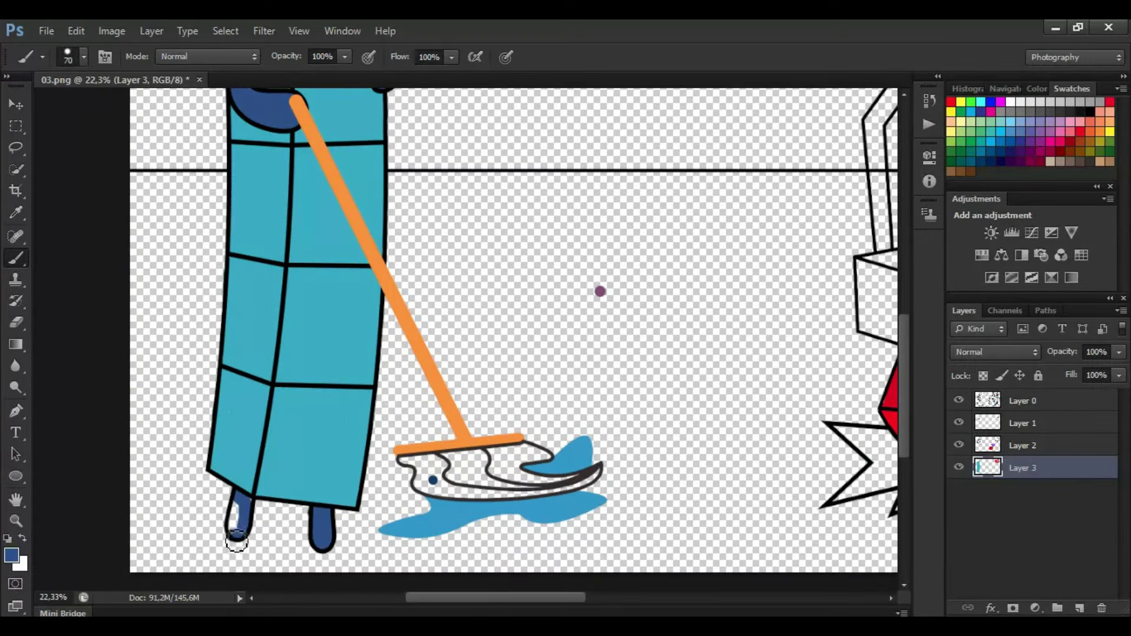
click(16, 322)
key(b)
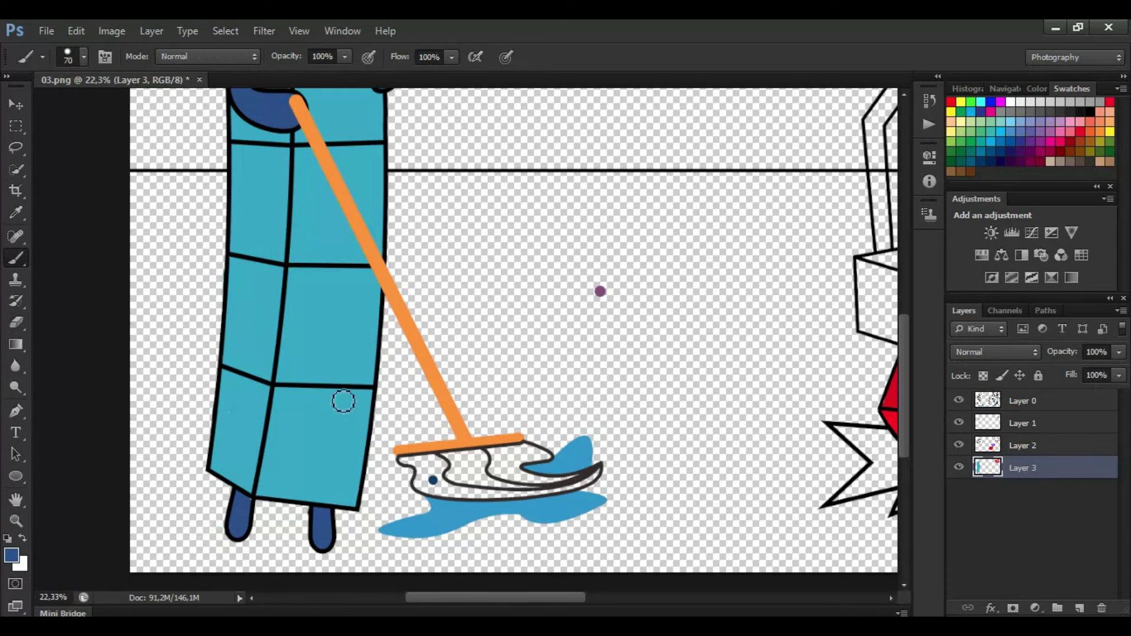
- Paint the mop head in the navy blue sampled from the reference dot inside it
scroll(434, 478, up, 1)
alt+click(430, 475)
scroll(413, 471, up, 1)
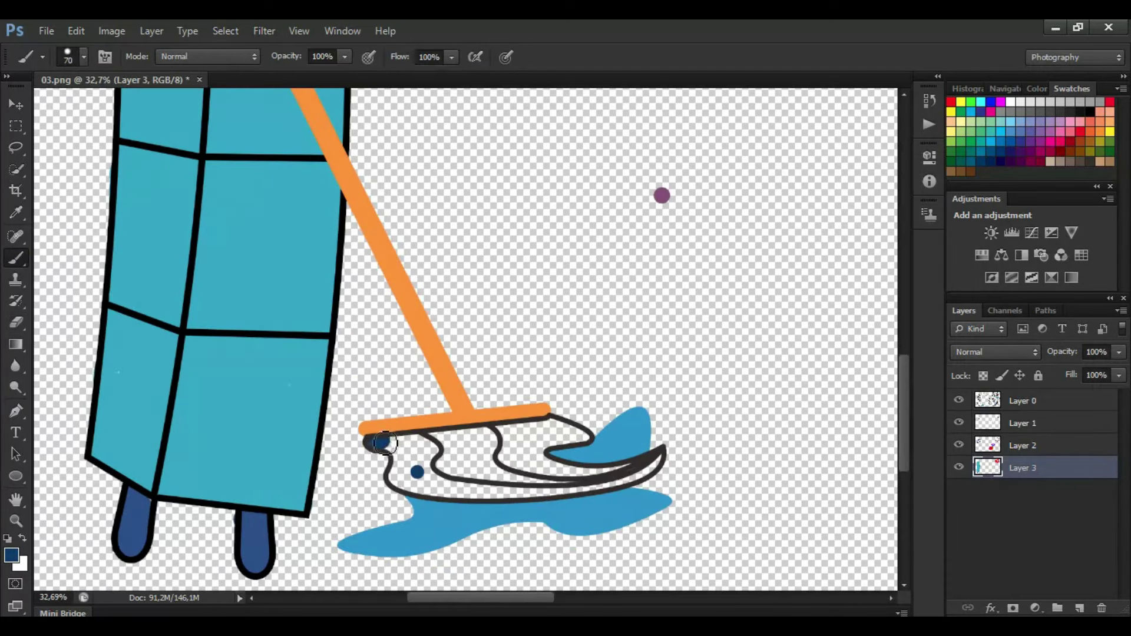
key(bracketleft)
key(bracketleft)
mouse_move(411, 487)
mouse_down()
mouse_move(613, 491)
mouse_move(660, 463)
mouse_up()
key(bracketright)
key(bracketright)
key(bracketright)
mouse_move(592, 473)
mouse_down()
mouse_move(566, 439)
mouse_move(498, 430)
mouse_move(425, 472)
mouse_move(518, 488)
mouse_move(432, 448)
mouse_move(539, 463)
mouse_up()
- Paint the jagged impact burst beneath the rainbow-haired character pink-magenta, outline edges first and then the interior
scroll(384, 481, down, 3)
drag(435, 595, 546, 589)
click(1061, 138)
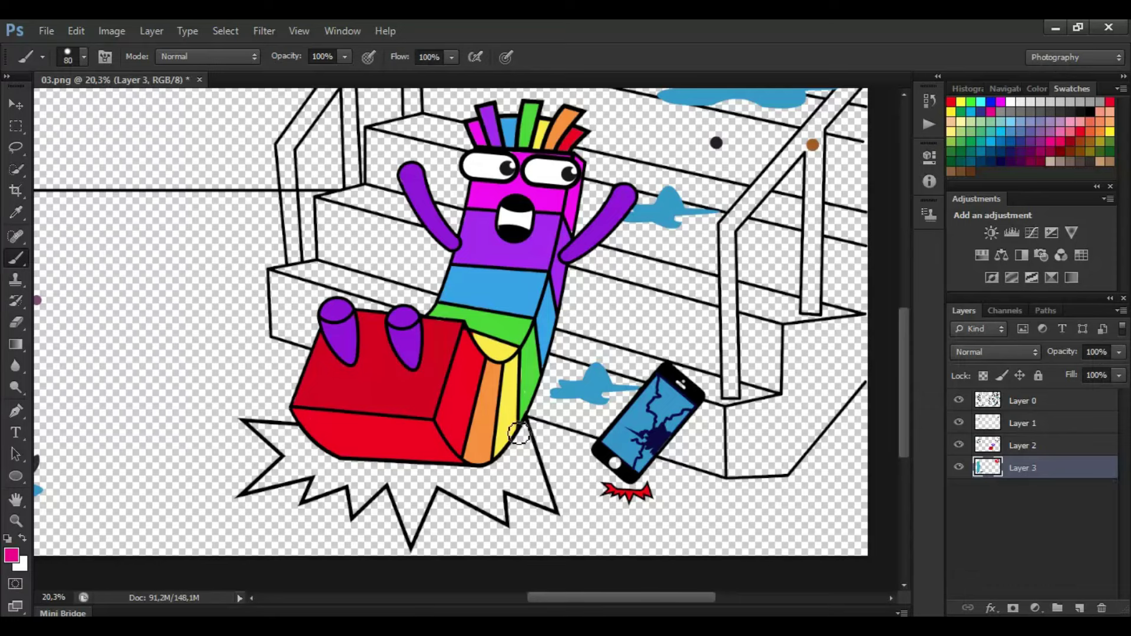
scroll(538, 510, up, 2)
mouse_move(534, 458)
mouse_down()
mouse_move(543, 498)
mouse_move(489, 478)
mouse_move(469, 510)
mouse_move(392, 486)
mouse_move(375, 553)
mouse_move(319, 499)
mouse_move(242, 472)
mouse_move(194, 479)
mouse_move(207, 442)
mouse_move(181, 405)
mouse_move(230, 416)
mouse_up()
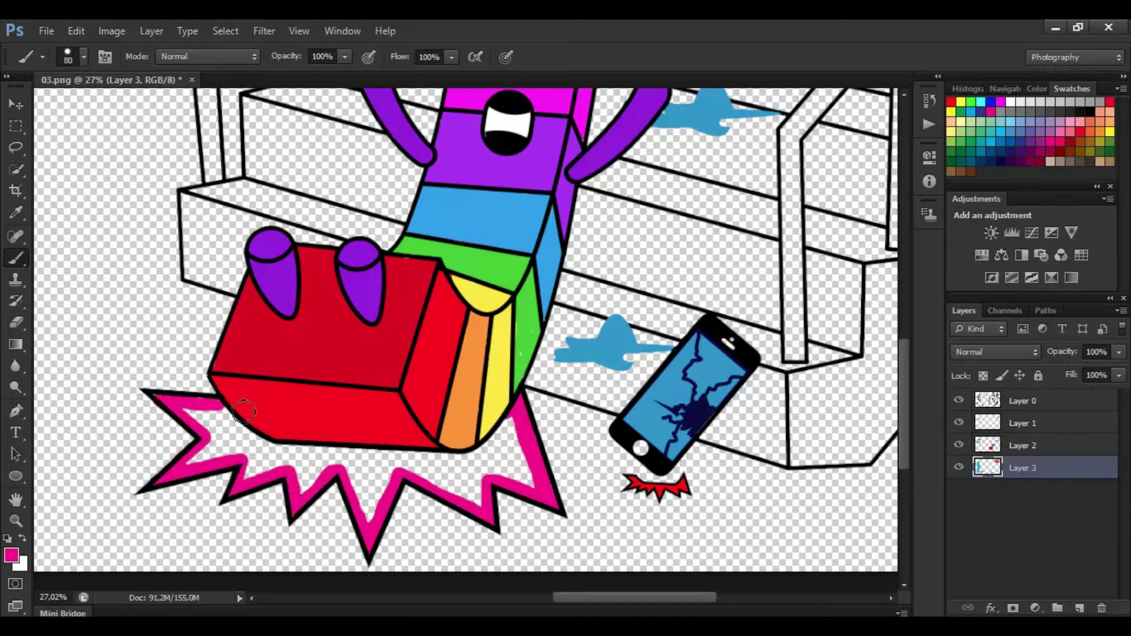
mouse_move(268, 449)
mouse_down()
mouse_move(439, 460)
mouse_move(532, 487)
mouse_move(252, 477)
mouse_move(189, 417)
mouse_up()
key(])
- Sample the near-black purple from the stair's reference dot and paint the steps right of the red cube on a new layer beneath the others
scroll(383, 437, down, 2)
scroll(513, 259, up, 4)
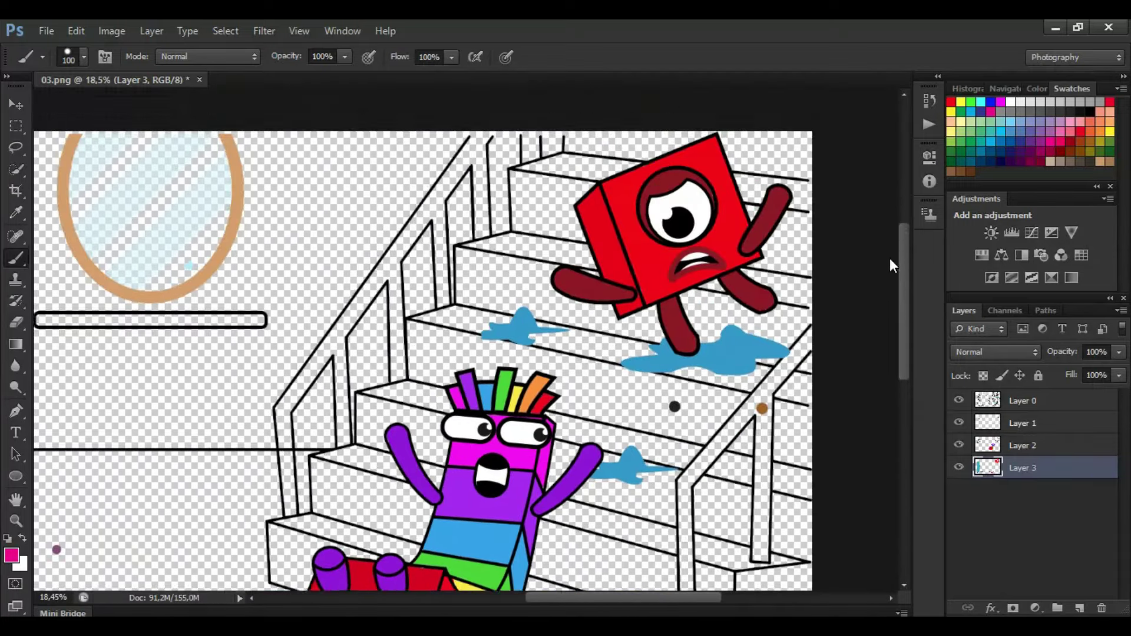
scroll(890, 259, down, 1)
alt+click(907, 288)
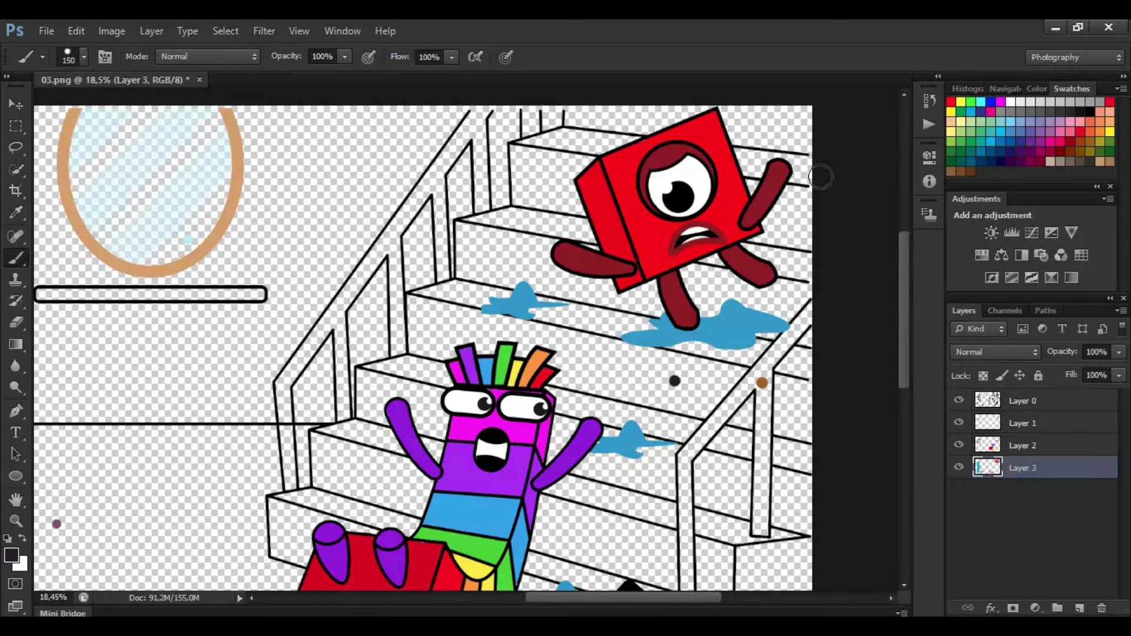
click(1079, 608)
drag(1060, 467, 1061, 504)
mouse_move(812, 168)
mouse_down()
mouse_move(833, 189)
mouse_move(823, 232)
mouse_move(687, 271)
mouse_up()
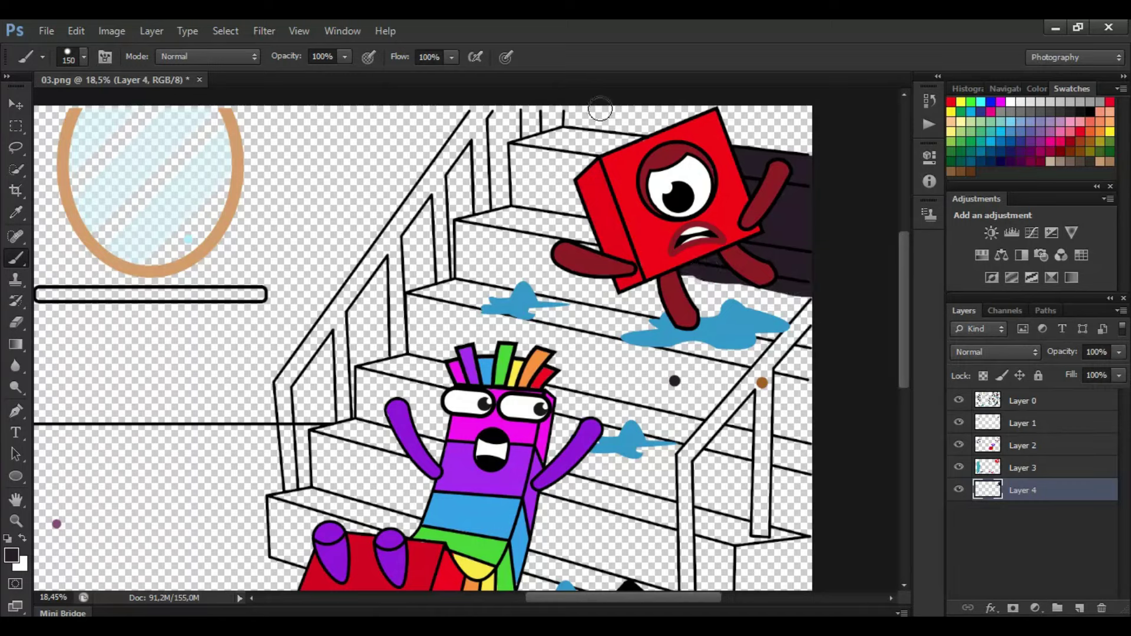
- Paint the left edges of the upper stair steps near-black purple with a smaller brush, following the outlines
scroll(584, 134, up, 1)
key([)
key([)
key([)
mouse_move(562, 133)
mouse_down()
mouse_move(630, 148)
mouse_move(536, 149)
mouse_move(507, 227)
mouse_up()
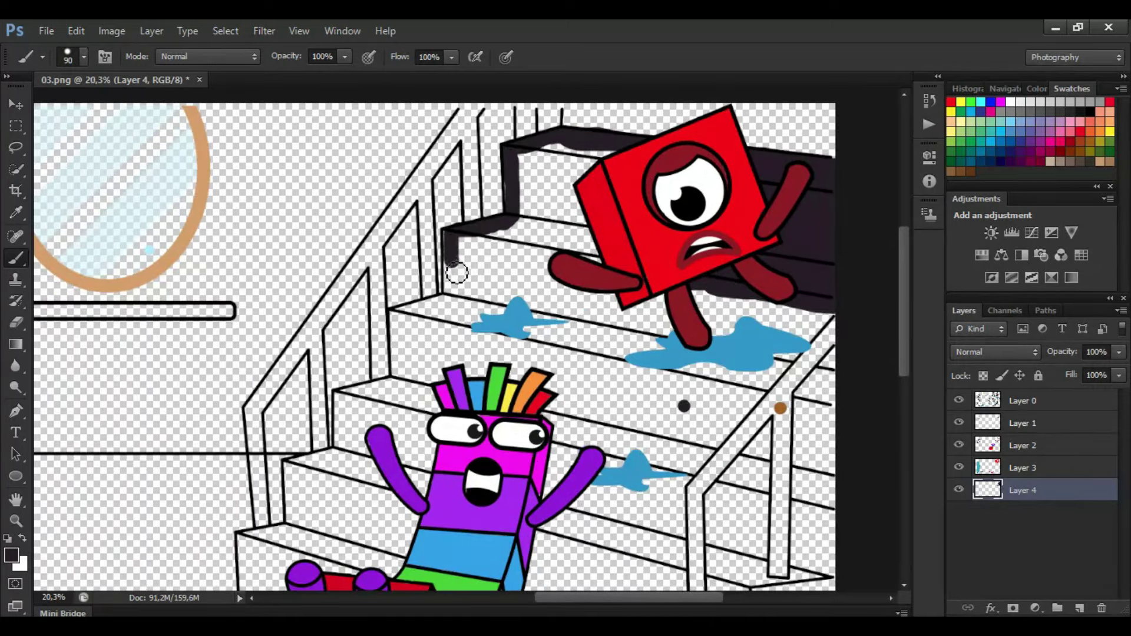
drag(402, 318, 426, 382)
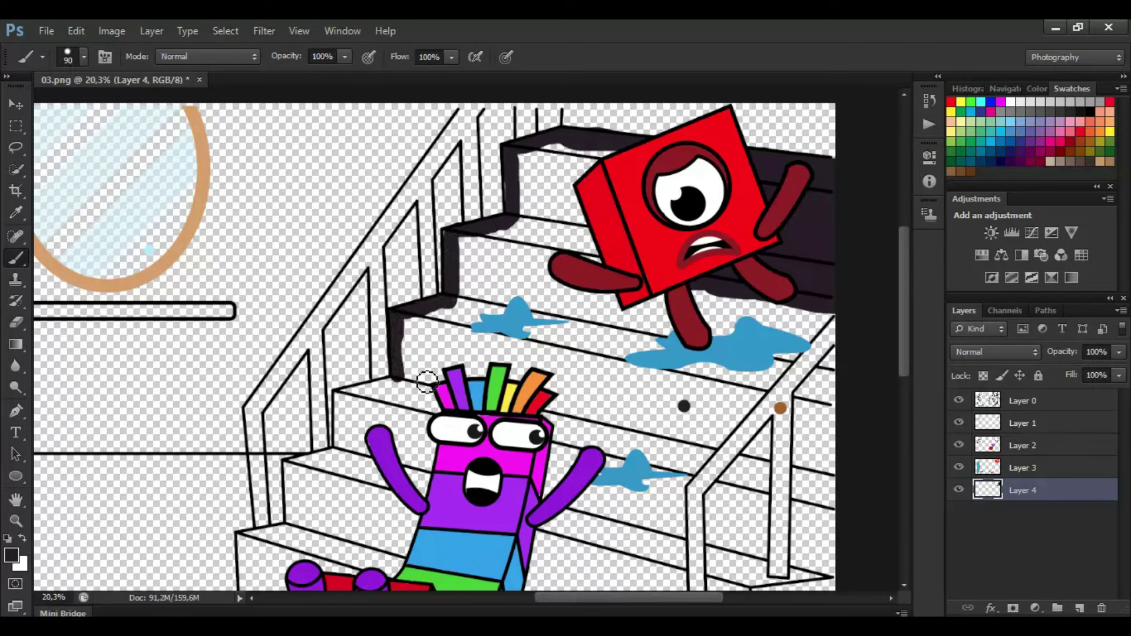
- Fill the interior of the upper steps left of the red cube with the dark stair colour using a larger brush
key(bracketright)
key(bracketright)
mouse_move(588, 158)
mouse_down()
mouse_move(534, 183)
mouse_move(583, 224)
mouse_move(474, 253)
mouse_move(613, 265)
mouse_move(459, 290)
mouse_up()
drag(416, 325, 589, 328)
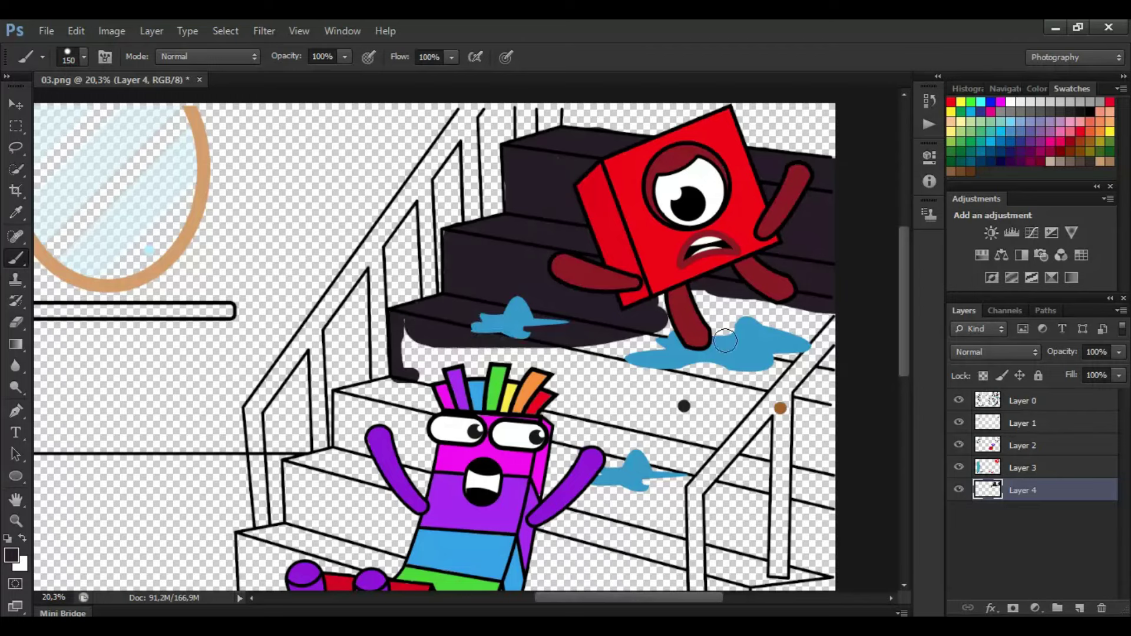
- Paint the middle and lower steps around the rainbow-haired character with the dark stair colour, up to the right handrail
mouse_move(825, 305)
mouse_down()
mouse_move(677, 479)
mouse_move(676, 586)
mouse_up()
scroll(663, 460, down, 2)
drag(674, 511, 677, 581)
mouse_move(434, 332)
mouse_down()
mouse_move(377, 351)
mouse_move(369, 386)
mouse_move(329, 407)
mouse_move(328, 457)
mouse_move(282, 466)
mouse_move(277, 518)
mouse_move(313, 533)
mouse_move(326, 513)
mouse_move(412, 483)
mouse_move(348, 454)
mouse_move(413, 418)
mouse_move(380, 376)
mouse_move(436, 342)
mouse_move(427, 292)
mouse_move(663, 306)
mouse_move(641, 255)
mouse_up()
key(bracketright)
key(bracketright)
mouse_move(630, 320)
mouse_down()
mouse_move(707, 342)
mouse_move(672, 348)
mouse_move(469, 324)
mouse_move(664, 391)
mouse_move(572, 407)
mouse_move(661, 448)
mouse_move(569, 467)
mouse_move(657, 498)
mouse_move(554, 531)
mouse_move(660, 525)
mouse_up()
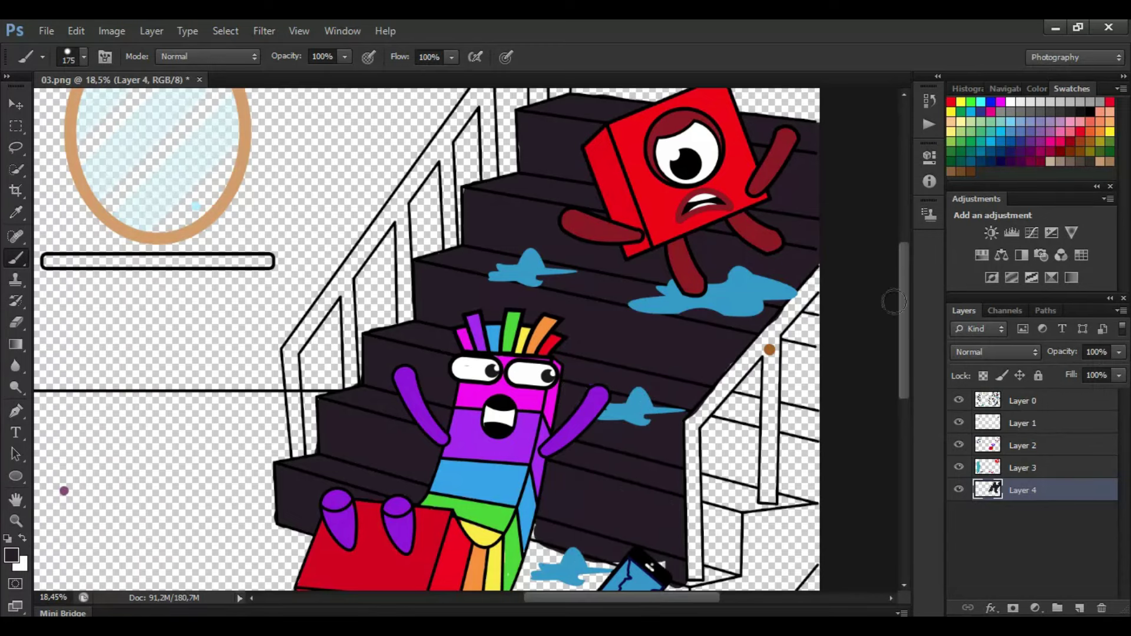
- Paint the bottom step near the phone and the stair areas behind the right handrail with the dark stair colour
scroll(668, 453, down, 5)
mouse_move(689, 460)
mouse_down()
mouse_move(691, 512)
mouse_move(529, 465)
mouse_move(533, 418)
mouse_move(579, 422)
mouse_move(671, 473)
mouse_move(577, 454)
mouse_move(652, 472)
mouse_up()
key(bracketright)
key(bracketright)
key(bracketright)
key(bracketright)
scroll(551, 463, down, 1)
mouse_move(554, 597)
mouse_down()
mouse_move(581, 597)
mouse_move(548, 598)
mouse_up()
scroll(790, 284, up, 3)
mouse_move(831, 172)
mouse_down()
mouse_move(791, 243)
mouse_move(790, 368)
mouse_move(810, 410)
mouse_move(816, 212)
mouse_move(828, 318)
mouse_move(790, 337)
mouse_up()
mouse_move(764, 255)
mouse_down()
mouse_move(760, 427)
mouse_move(789, 423)
mouse_move(745, 431)
mouse_move(736, 509)
mouse_move(710, 517)
mouse_move(697, 330)
mouse_move(758, 261)
mouse_move(735, 261)
mouse_move(747, 274)
mouse_move(744, 413)
mouse_move(722, 482)
mouse_move(704, 443)
mouse_move(718, 328)
mouse_up()
- Sample the brown reference dot on the right handrail and paint that rail and both of its posts brown
alt+click(770, 228)
key(bracketright)
mouse_move(792, 191)
mouse_down()
mouse_move(827, 141)
mouse_move(679, 323)
mouse_up()
key(ctrl+z)
mouse_move(756, 234)
mouse_down()
mouse_move(677, 326)
mouse_move(680, 489)
mouse_up()
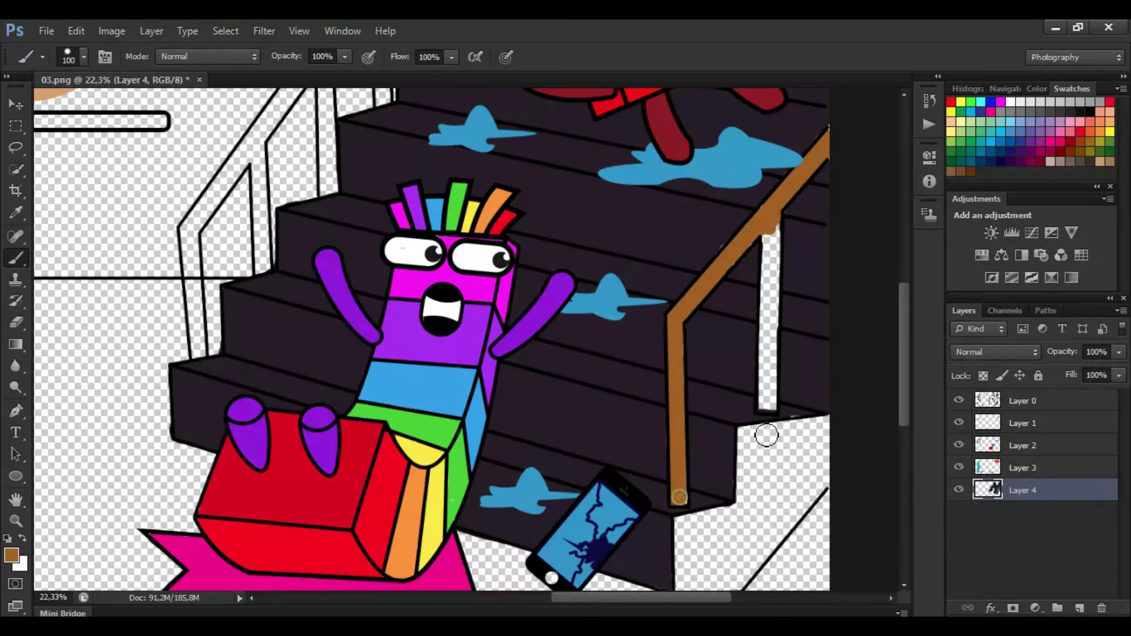
drag(770, 373, 776, 231)
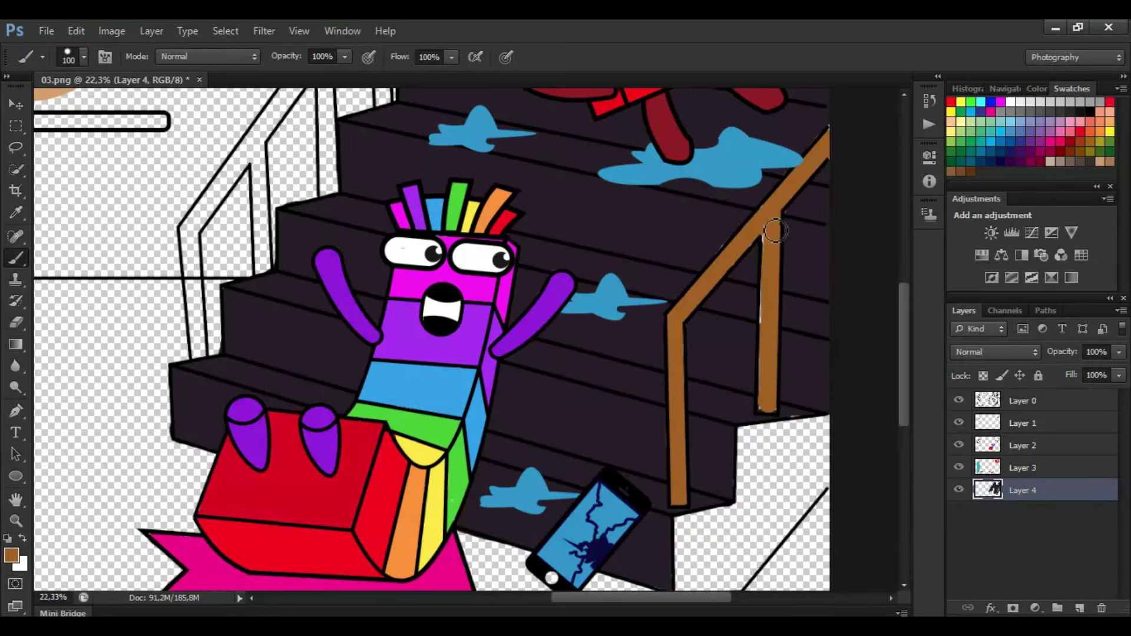
- Paint the sloping rail and topmost post of the left banister brown
drag(904, 299, 900, 228)
scroll(510, 163, up, 1)
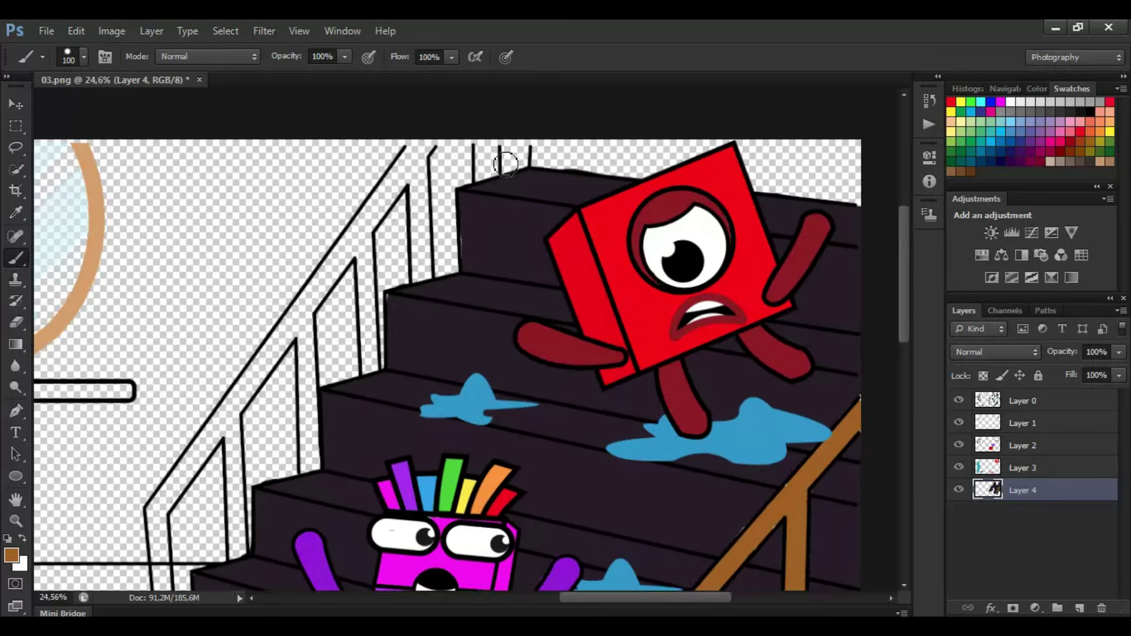
mouse_move(491, 171)
mouse_down()
mouse_move(495, 143)
mouse_move(430, 144)
mouse_move(254, 377)
mouse_up()
key(bracketright)
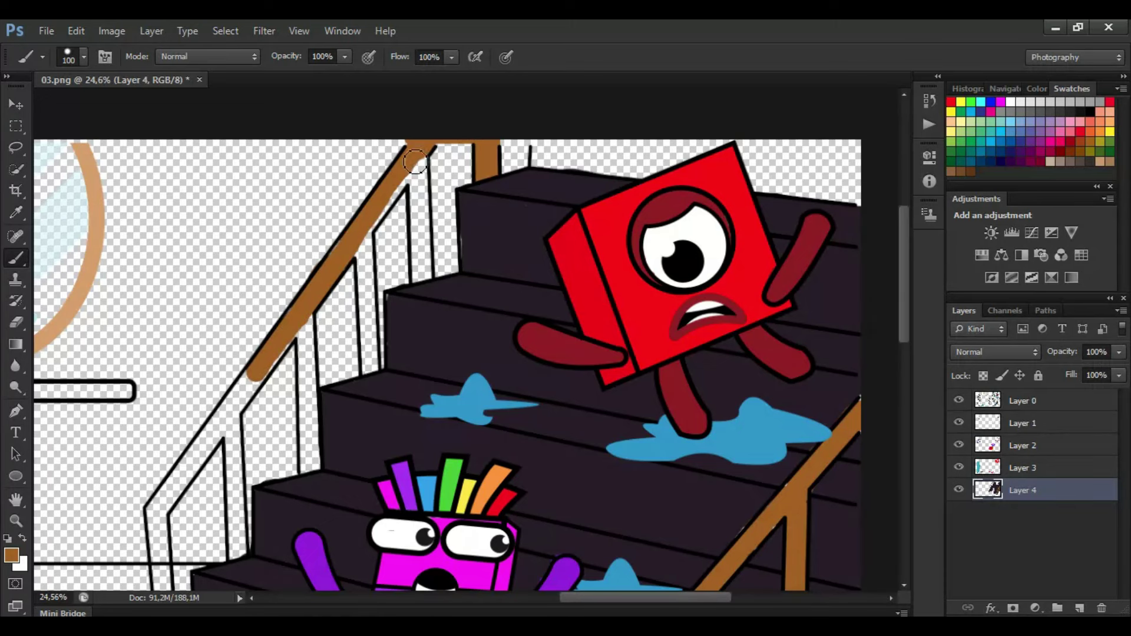
mouse_move(241, 391)
mouse_down()
mouse_move(167, 499)
mouse_move(161, 534)
mouse_up()
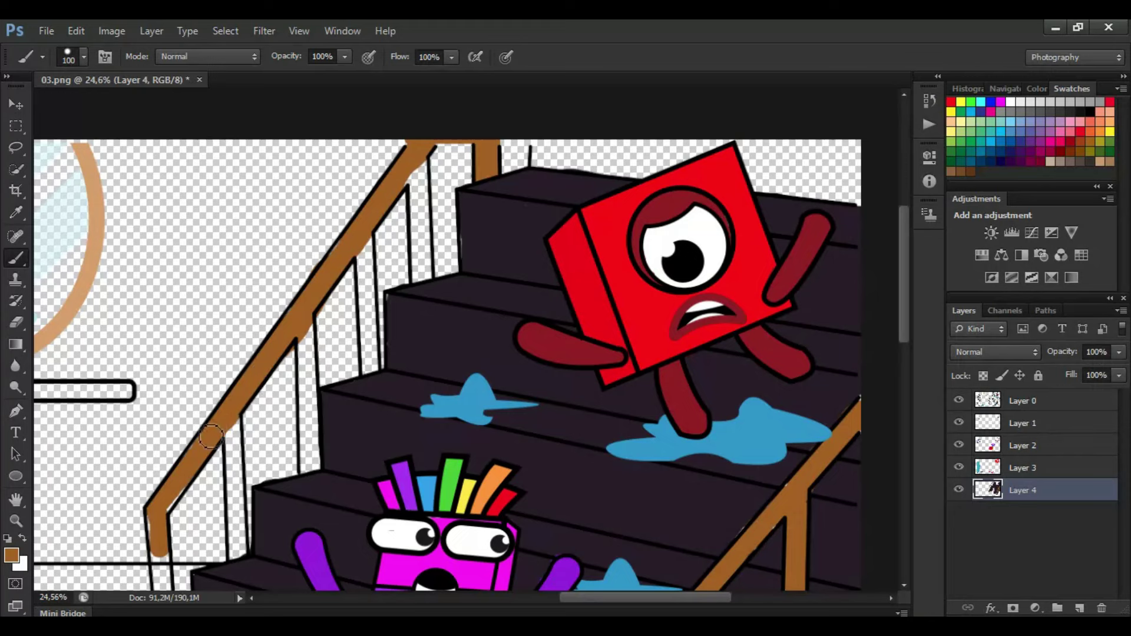
- Paint the lower posts of the left banister brown
scroll(794, 303, down, 2)
mouse_move(159, 448)
mouse_down()
mouse_move(168, 533)
mouse_move(151, 463)
mouse_move(152, 529)
mouse_up()
click(16, 300)
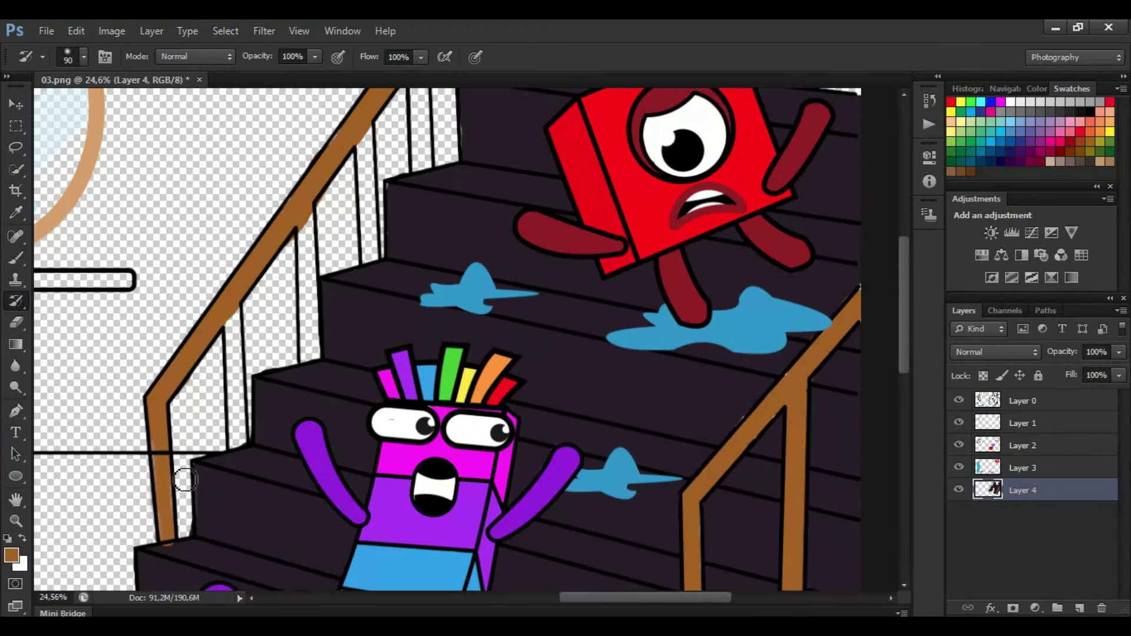
key(b)
drag(239, 439, 231, 317)
drag(311, 342, 306, 209)
- Paint the upper posts of the left banister brown with a smaller brush, erasing the spill over the outline
key(bracketleft)
drag(370, 255, 378, 127)
key(e)
mouse_move(390, 192)
mouse_down()
mouse_move(399, 221)
mouse_move(418, 177)
mouse_move(387, 141)
mouse_move(389, 210)
mouse_up()
click(17, 257)
mouse_move(423, 169)
mouse_down()
mouse_move(426, 135)
mouse_move(425, 146)
mouse_up()
- Sample the lavender wall reference dot and paint the edges of the staircase's lower side panel on a new layer beneath the stairs layer
drag(905, 249, 899, 229)
scroll(900, 234, up, 2)
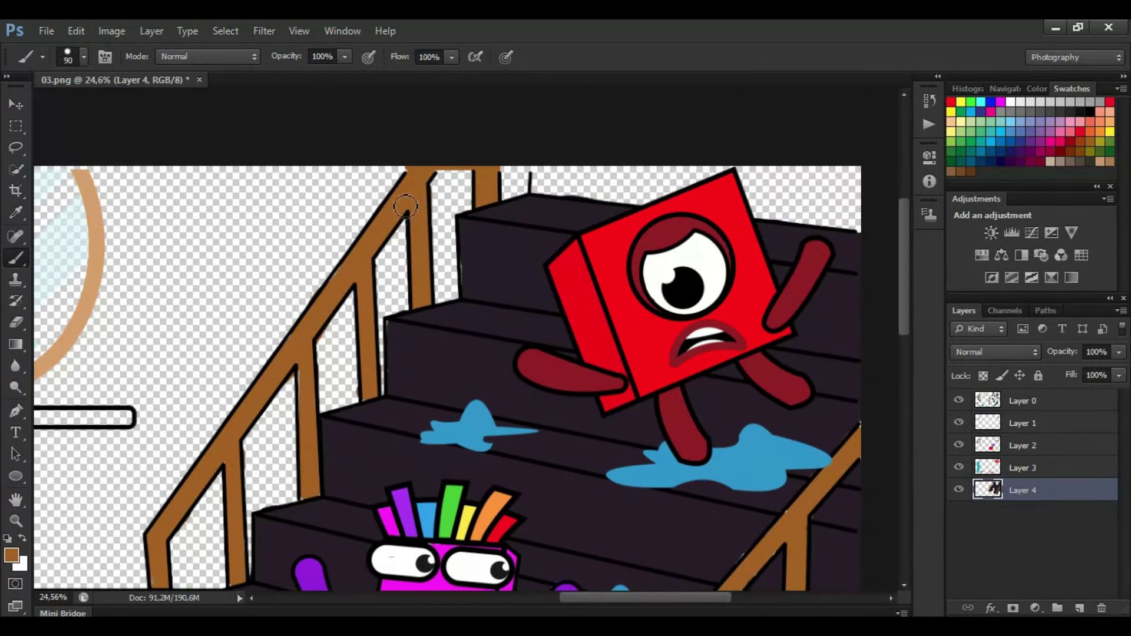
scroll(434, 203, down, 5)
click(16, 212)
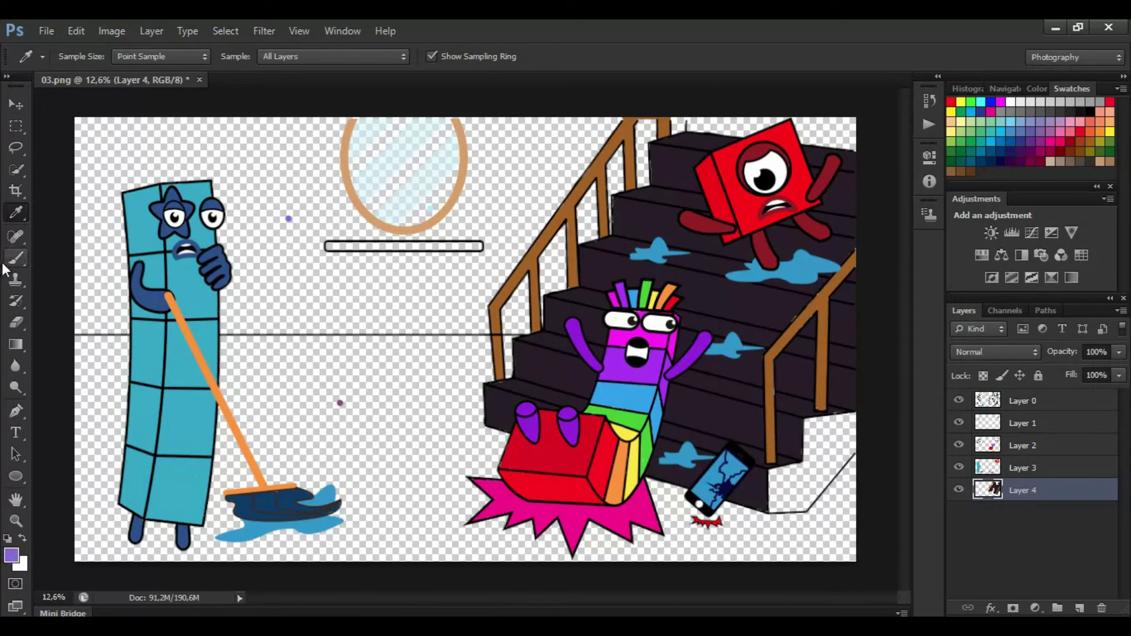
click(13, 261)
scroll(662, 412, up, 2)
drag(870, 494, 854, 493)
ctrl+click(1080, 608)
mouse_move(887, 460)
mouse_down()
mouse_move(842, 521)
mouse_move(812, 537)
mouse_up()
- Fill the interior of the staircase's lower side panel with lavender using a larger brush
key(bracketright)
key(bracketright)
key(bracketright)
mouse_move(792, 490)
mouse_down()
mouse_move(820, 448)
mouse_move(875, 419)
mouse_move(847, 454)
mouse_move(856, 490)
mouse_move(799, 530)
mouse_move(831, 489)
mouse_up()
key(e)
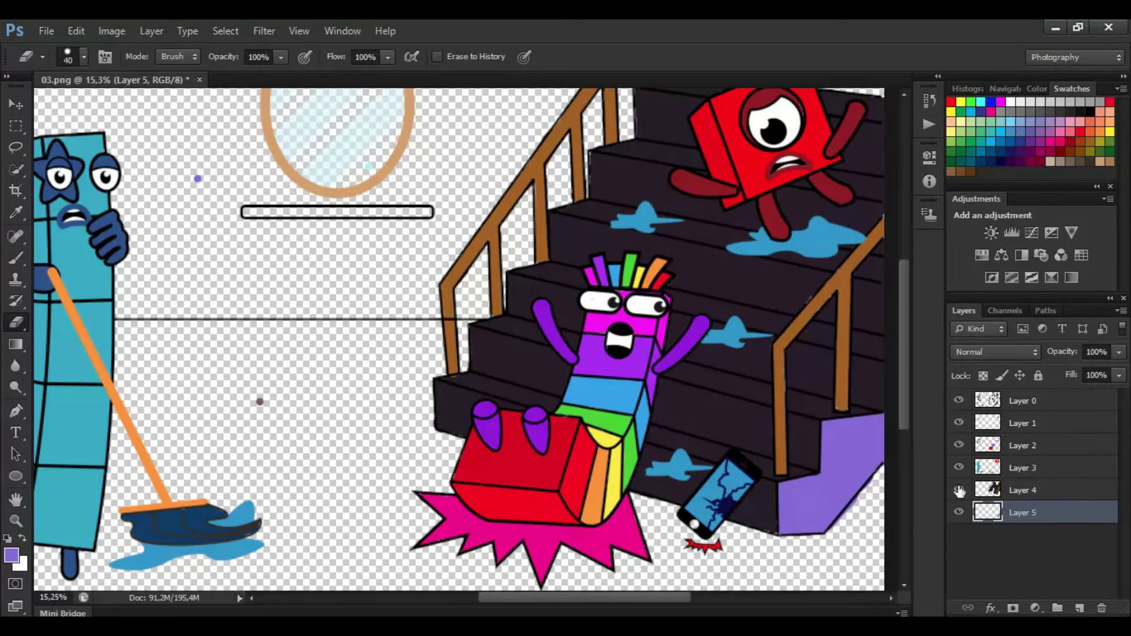
scroll(217, 277, down, 2)
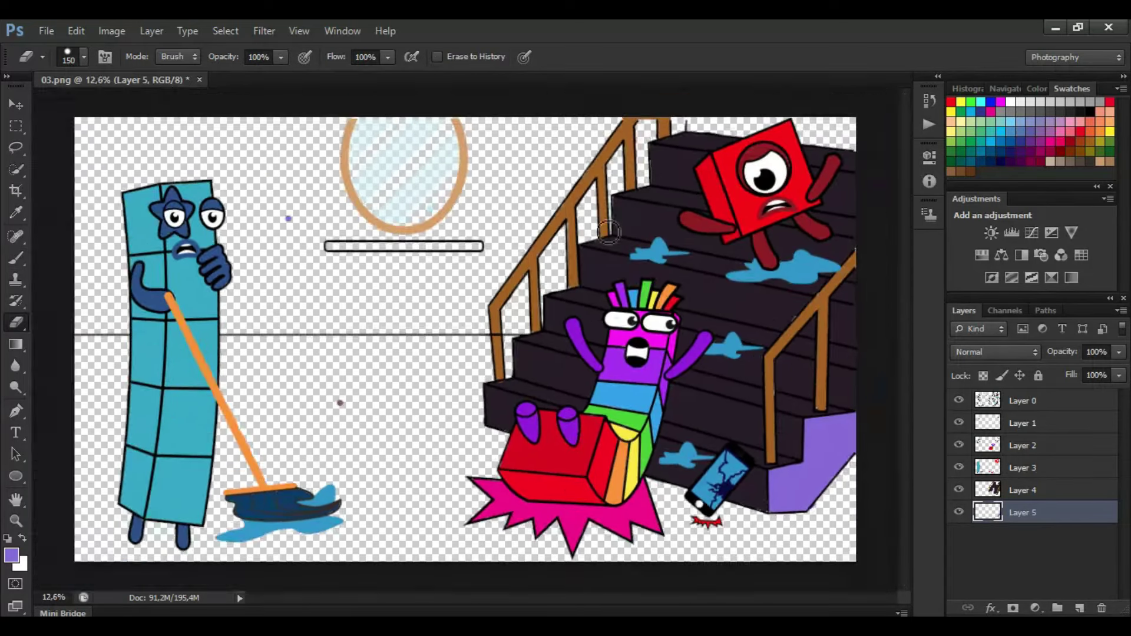
- Paint the wall lavender from behind the top of the stairs to the mirror and along the floor line
scroll(310, 122, up, 2)
drag(663, 599, 690, 599)
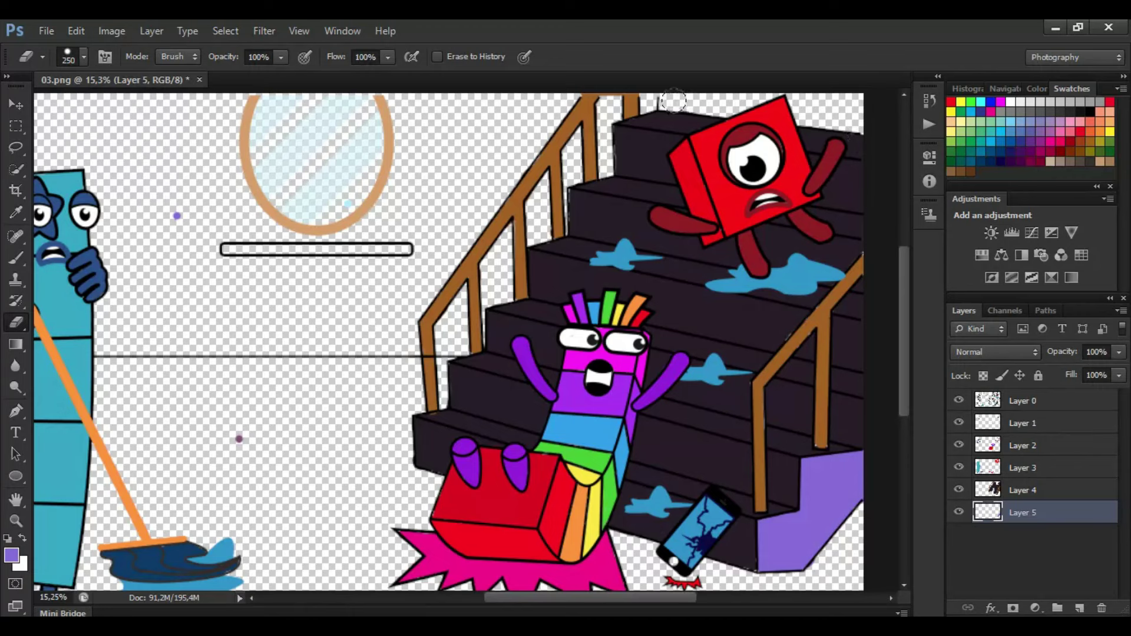
key(b)
key(bracketright)
key(bracketright)
key(bracketright)
mouse_move(844, 98)
mouse_down()
mouse_move(656, 101)
mouse_move(654, 112)
mouse_move(640, 100)
mouse_move(392, 95)
mouse_move(495, 109)
mouse_move(572, 163)
mouse_move(524, 244)
mouse_up()
mouse_move(500, 290)
mouse_down()
mouse_move(424, 341)
mouse_move(104, 339)
mouse_up()
- Erase the lavender spill below the floor line and paint the rest of the wall around the shelf and tall teal character
key(e)
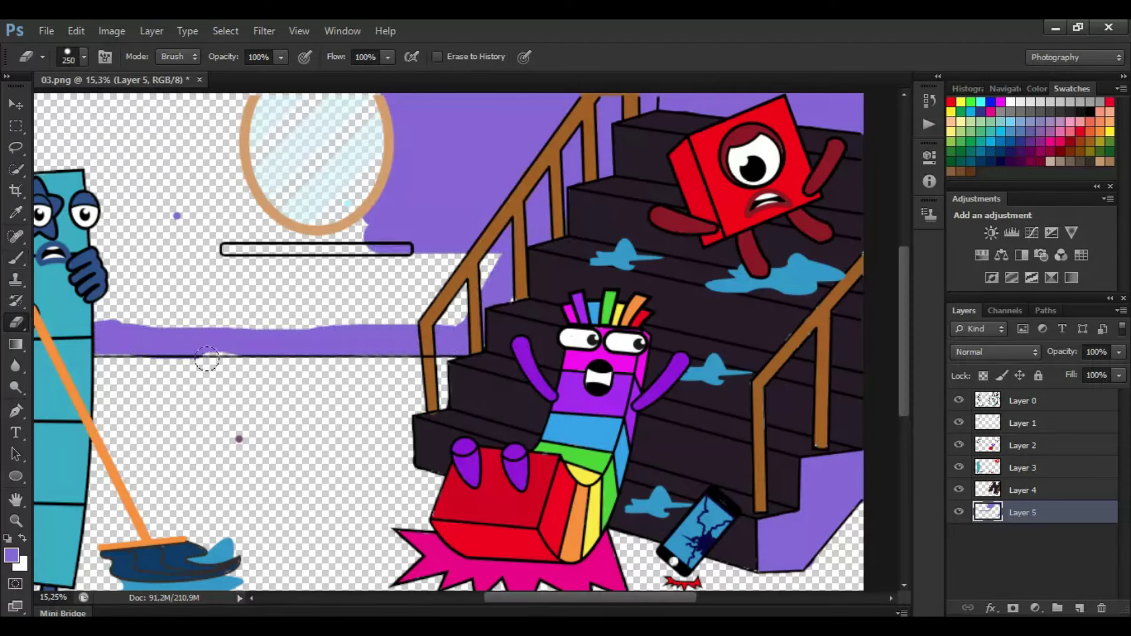
key(b)
mouse_move(93, 324)
mouse_down()
mouse_move(460, 295)
mouse_move(254, 259)
mouse_move(153, 288)
mouse_move(149, 281)
mouse_move(283, 238)
mouse_move(218, 112)
mouse_move(44, 103)
mouse_move(195, 111)
mouse_move(36, 157)
mouse_move(218, 195)
mouse_move(142, 232)
mouse_up()
drag(496, 598, 454, 598)
mouse_move(150, 333)
mouse_down()
mouse_move(91, 321)
mouse_move(94, 103)
mouse_move(185, 156)
mouse_move(133, 313)
mouse_move(137, 155)
mouse_up()
- Sample the light blue reference dot inside the mirror and fill the mirror glass with it
drag(905, 283, 906, 271)
click(17, 214)
click(518, 237)
key(b)
key(bracketright)
mouse_move(454, 127)
mouse_down()
mouse_move(433, 153)
mouse_move(472, 229)
mouse_move(530, 141)
mouse_move(505, 207)
mouse_up()
- Paint the wall shelf in the tan sampled from the mirror frame
key(i)
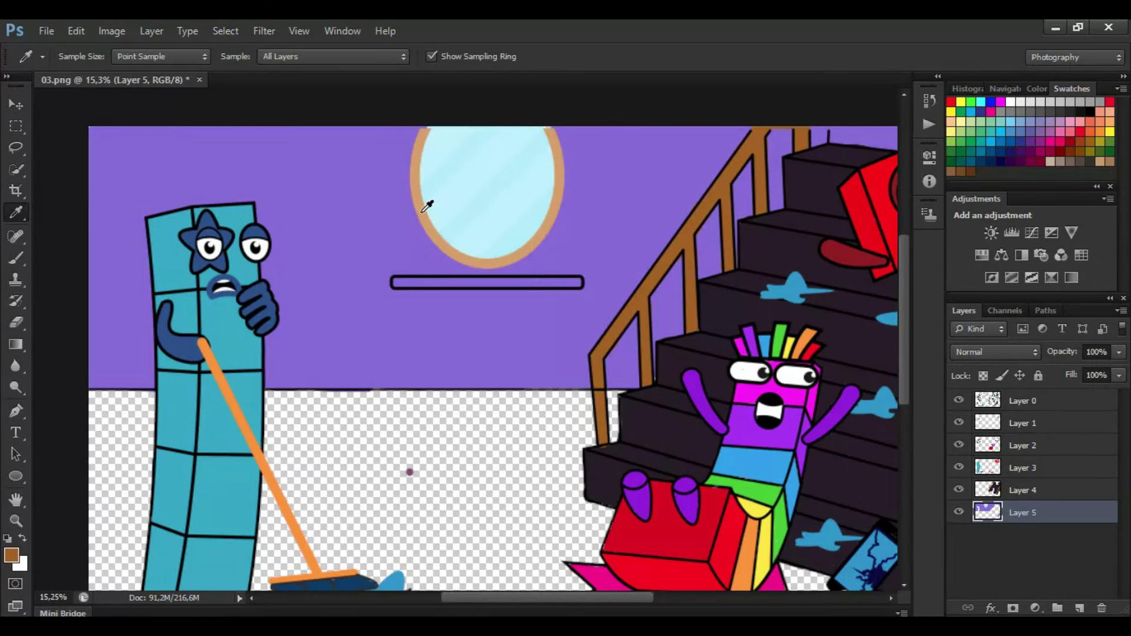
click(422, 211)
key(b)
drag(450, 288, 581, 289)
- Sample the mauve floor reference dot and paint the floor along the wall line on a new bottom layer with an enlarged brush
click(16, 212)
click(410, 471)
key(b)
ctrl+click(1080, 608)
key(bracketright)
key(bracketright)
key(bracketright)
key(bracketright)
key(bracketright)
key(bracketright)
key(bracketright)
drag(81, 407, 610, 410)
- Fill the rest of the floor with mauve, including the area at the foot of the stairs
drag(907, 304, 907, 346)
mouse_move(93, 324)
mouse_down()
mouse_move(111, 344)
mouse_move(135, 448)
mouse_move(469, 533)
mouse_move(265, 471)
mouse_move(478, 419)
mouse_move(271, 383)
mouse_move(353, 318)
mouse_move(854, 507)
mouse_move(575, 458)
mouse_up()
mouse_move(598, 597)
mouse_down()
mouse_move(650, 596)
mouse_move(640, 596)
mouse_up()
mouse_move(864, 416)
mouse_down()
mouse_move(778, 513)
mouse_move(756, 388)
mouse_up()
- Shade the floor around the impact burst and mop in a darker purple with a soft brush at 22% flow
key(ctrl+0)
click(12, 555)
click(733, 157)
click(452, 57)
click(72, 59)
click(505, 458)
mouse_move(503, 469)
mouse_down()
mouse_move(462, 501)
mouse_move(540, 548)
mouse_move(660, 554)
mouse_move(666, 495)
mouse_up()
mouse_move(295, 512)
mouse_down()
mouse_move(290, 557)
mouse_move(235, 514)
mouse_up()
- Add soft dark shadows beside the tall teal character, along the wall base and below the stairs
drag(203, 370, 175, 552)
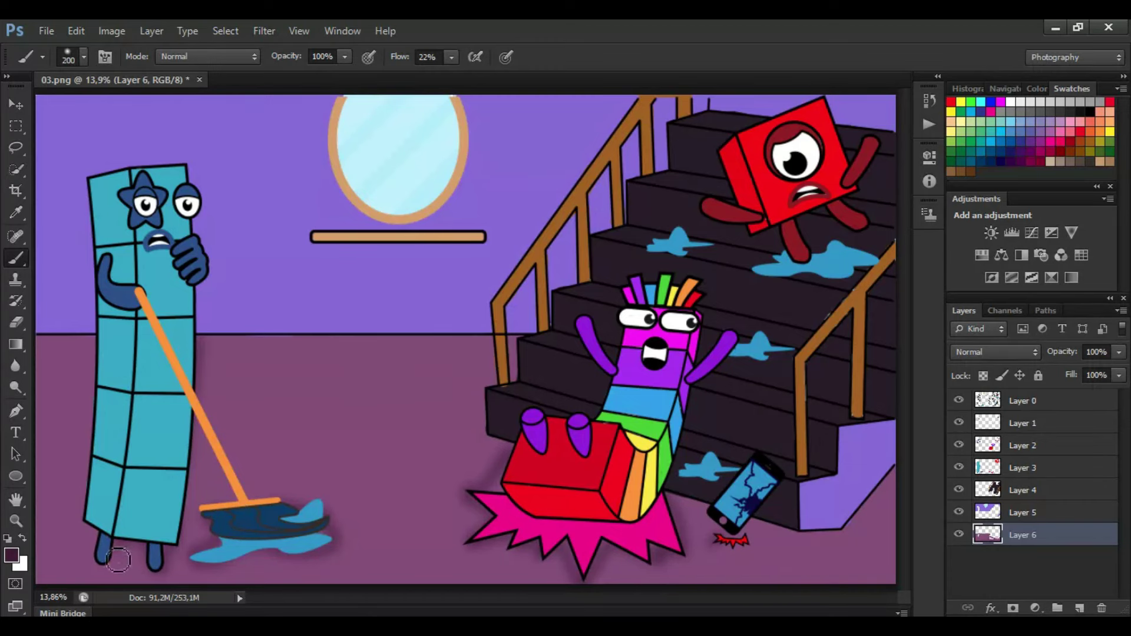
drag(111, 380, 86, 432)
drag(49, 350, 515, 355)
mouse_move(874, 487)
mouse_down()
mouse_move(822, 533)
mouse_move(509, 439)
mouse_up()
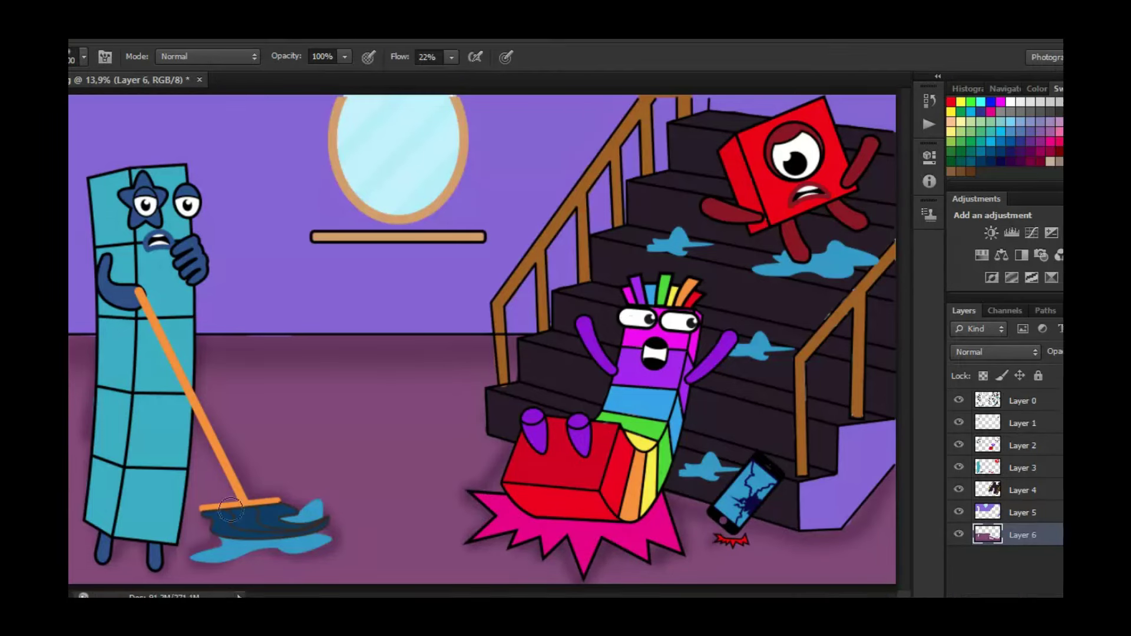